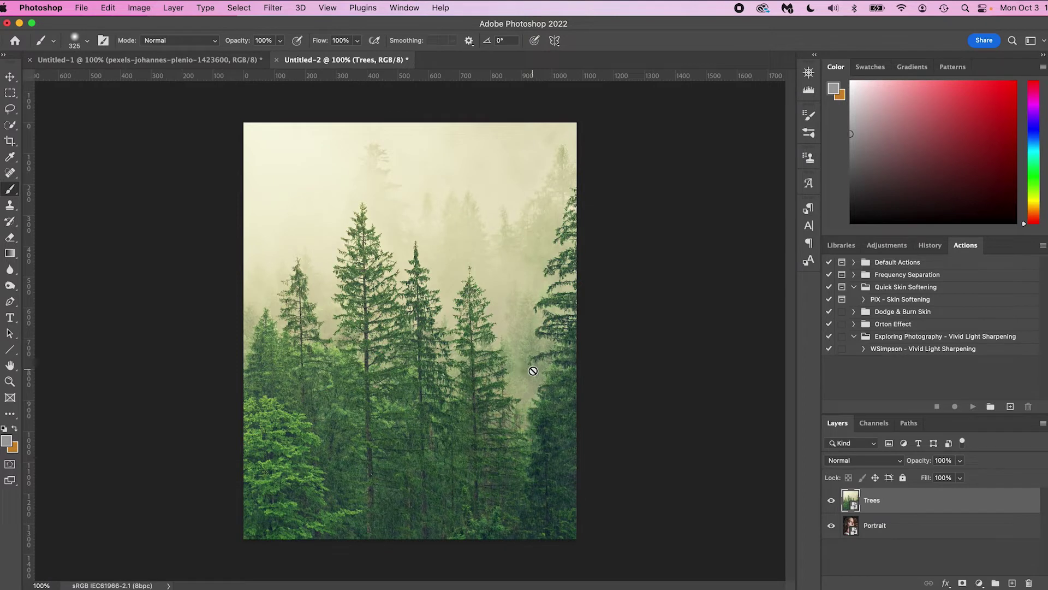
Hide the Trees layer so only the portrait shows.
left_click(831, 501)
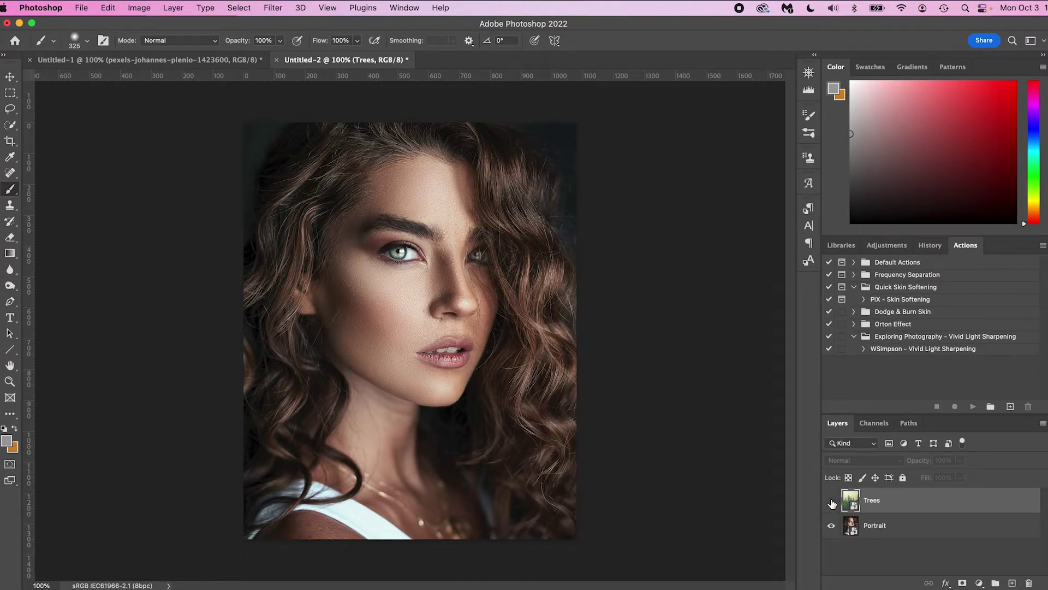
left_click(831, 501)
left_click(831, 501)
Open the Portrait layer in the Camera Raw Filter and switch its profile to Monochrome.
left_click(887, 528)
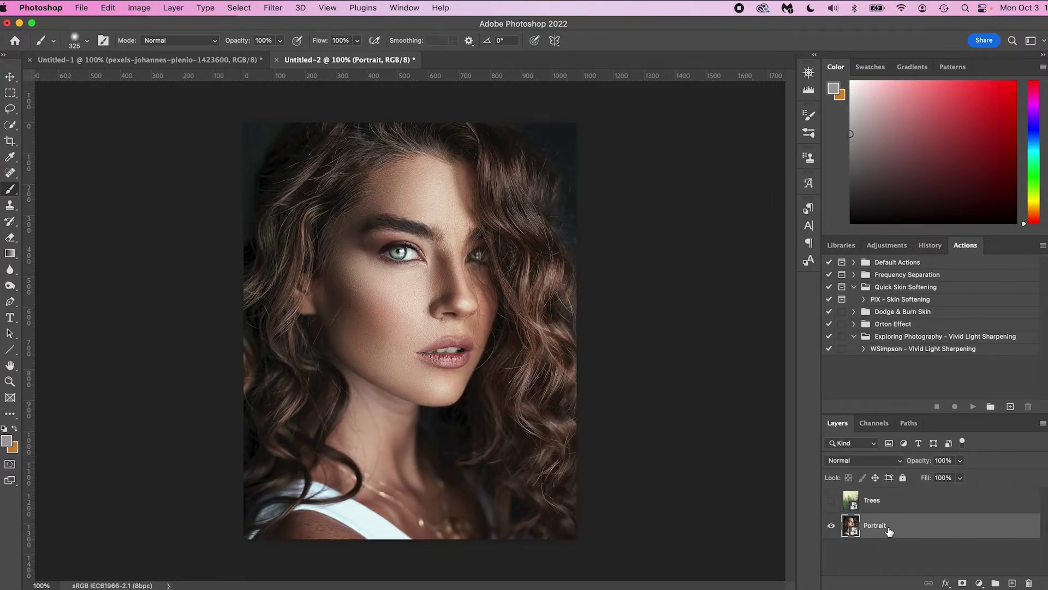
left_click(268, 7)
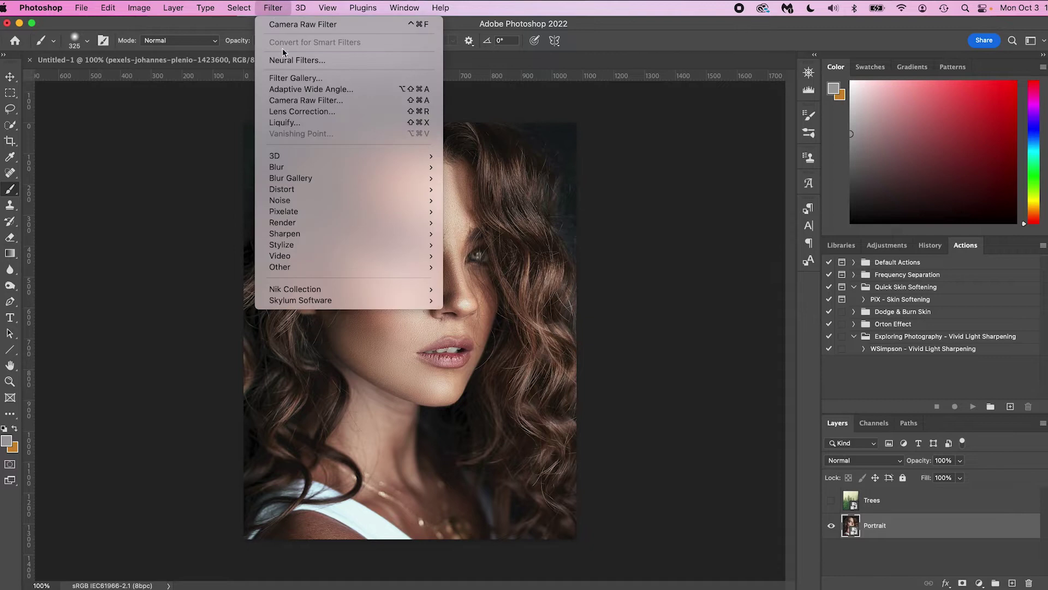
left_click(300, 100)
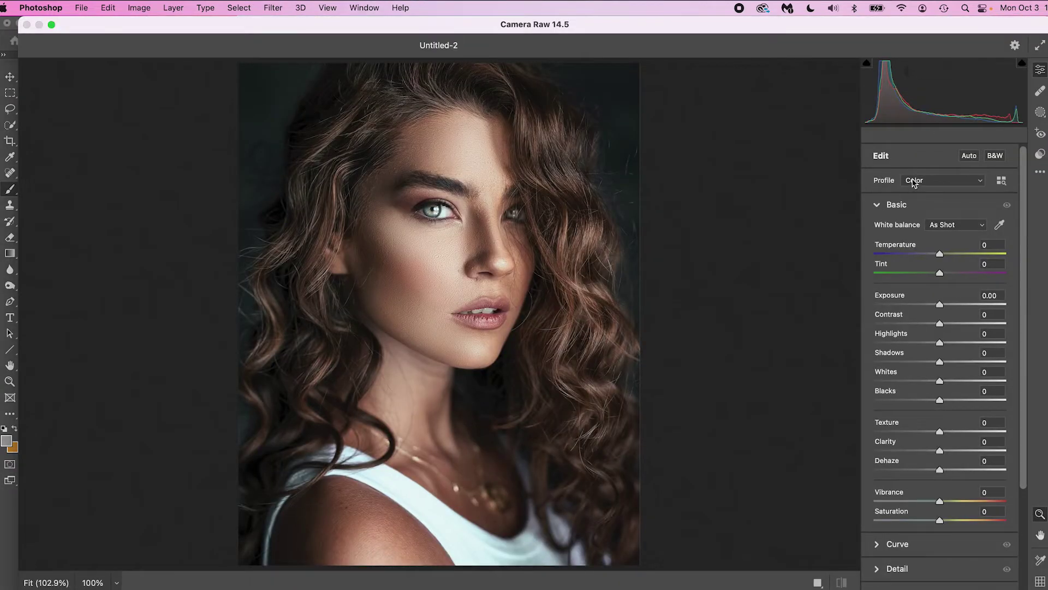
left_click(913, 182)
left_click(919, 197)
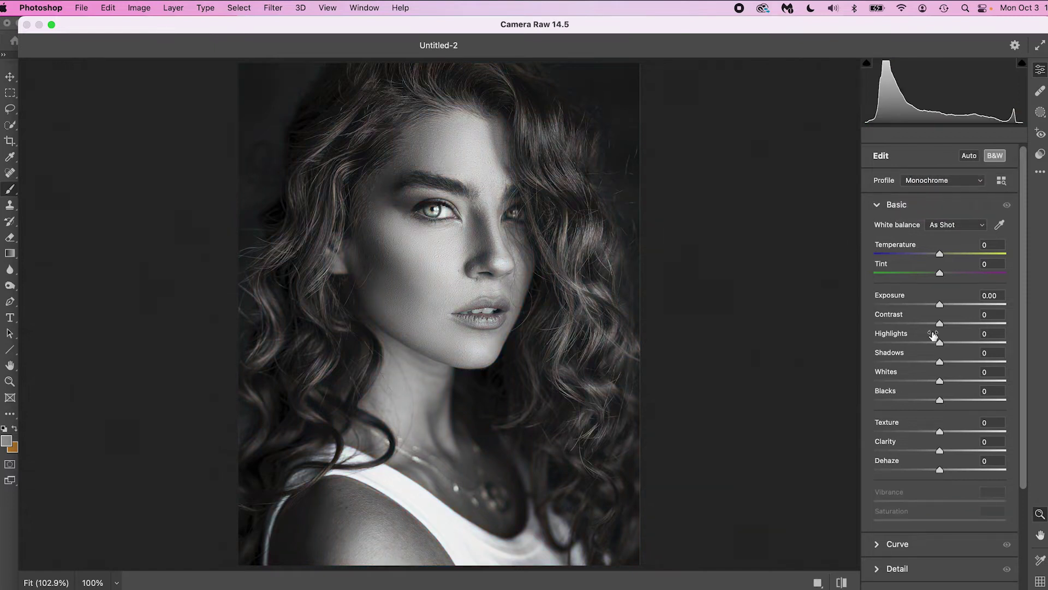
Set Blacks to -9, Contrast to +11 and Whites to +17, and apply the Camera Raw Filter to the portrait.
left_click_drag(940, 400, 934, 402)
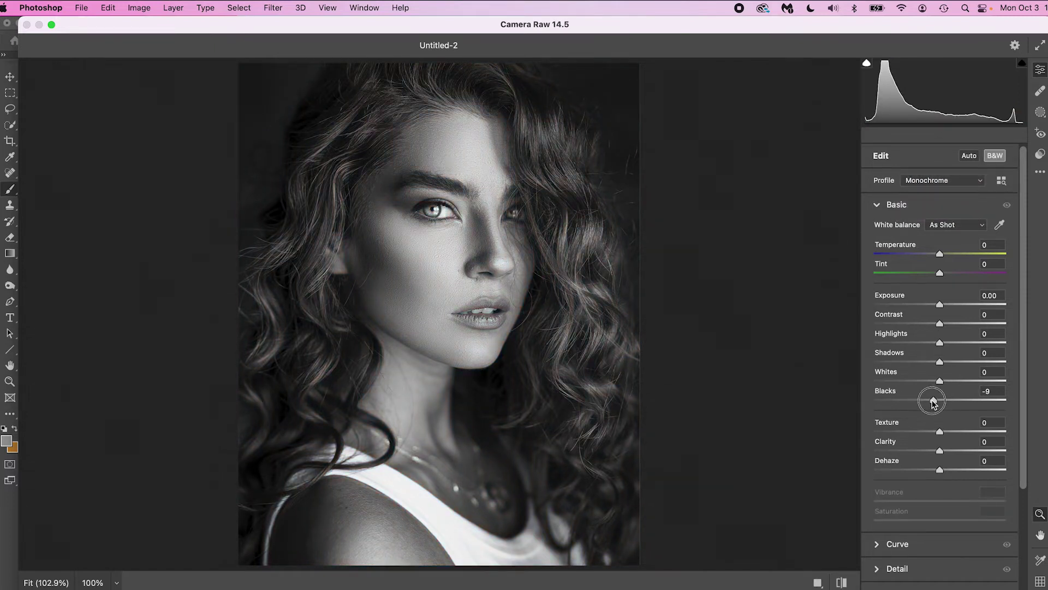
left_click_drag(939, 323, 947, 326)
left_click_drag(940, 380, 951, 382)
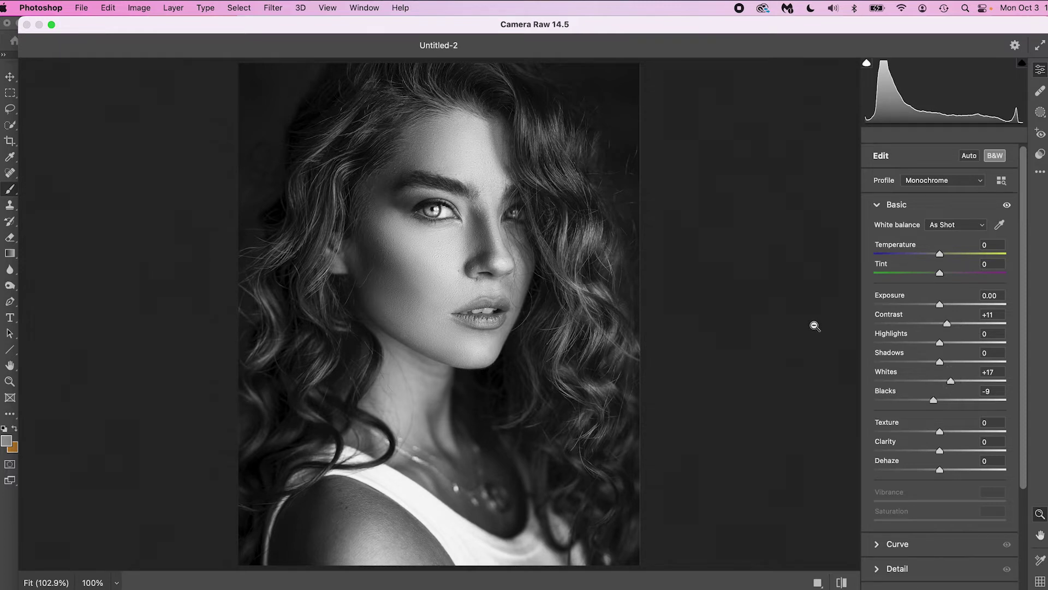
key("Return")
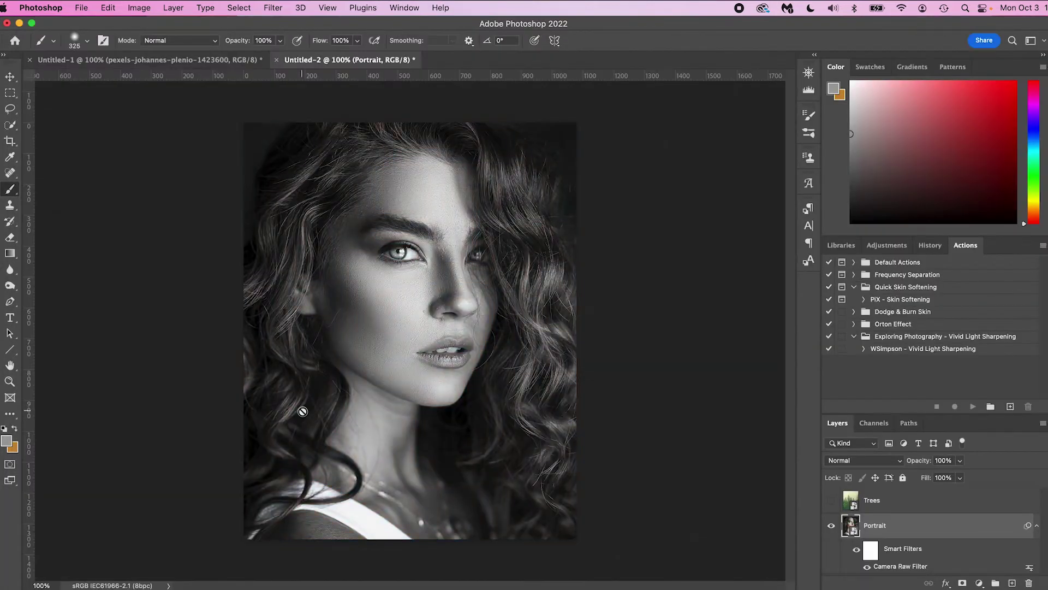
Rasterize the Portrait layer.
right_click(884, 528)
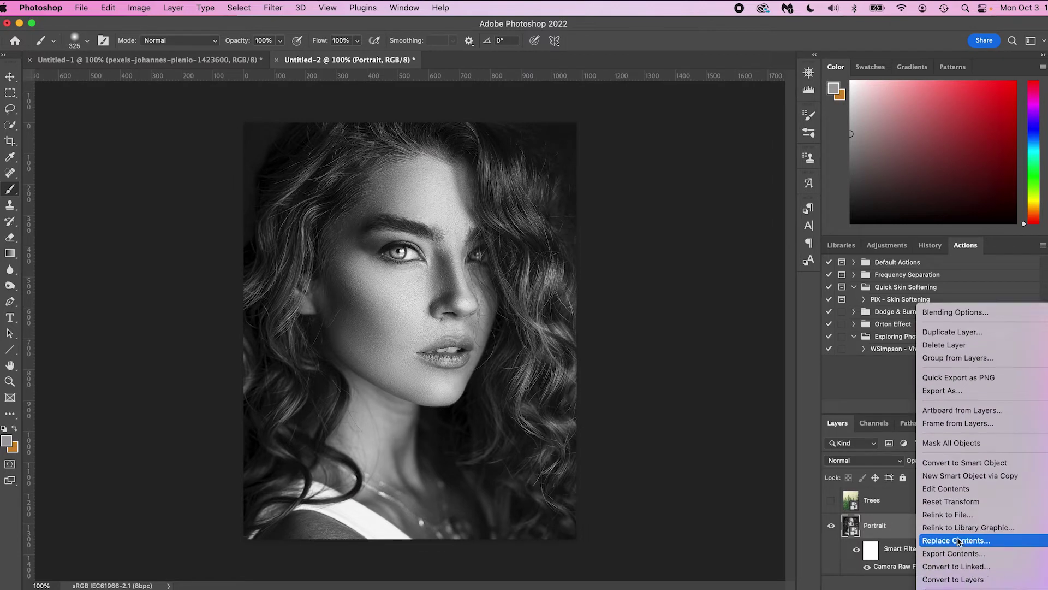
scroll(959, 541, "down", 4)
left_click(961, 495)
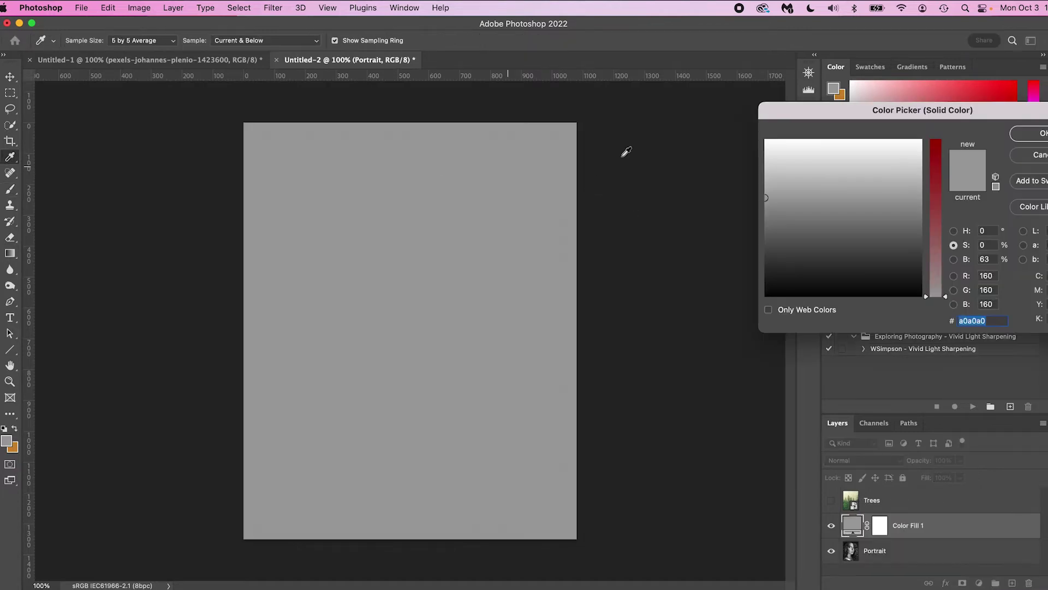
Make the new solid color fill layer white (ffffff) and place it directly beneath the Portrait layer.
type("ffffff")
left_click(1034, 133)
key("b")
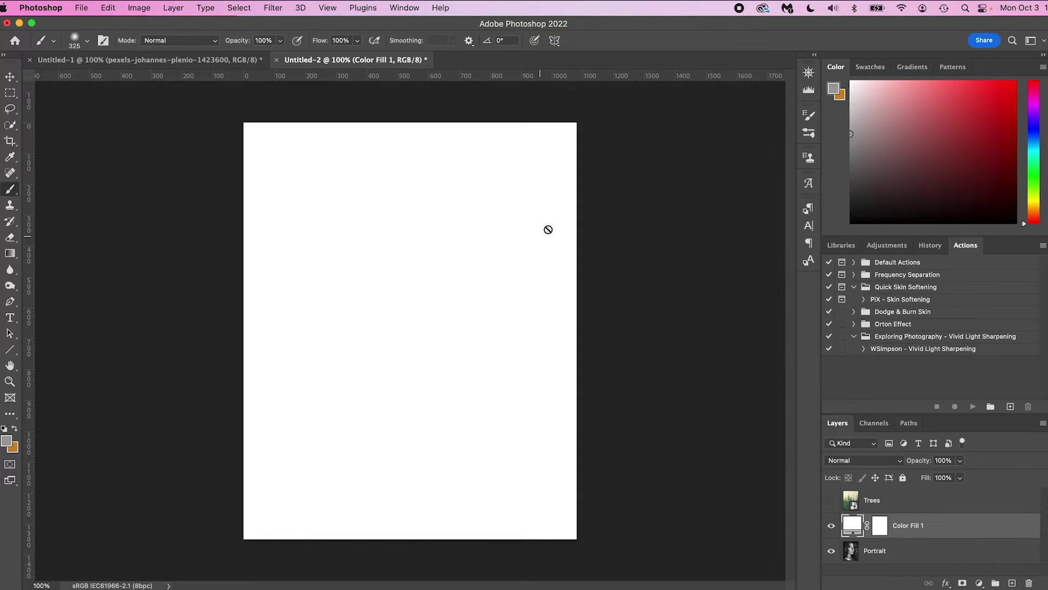
left_click_drag(899, 554, 906, 527)
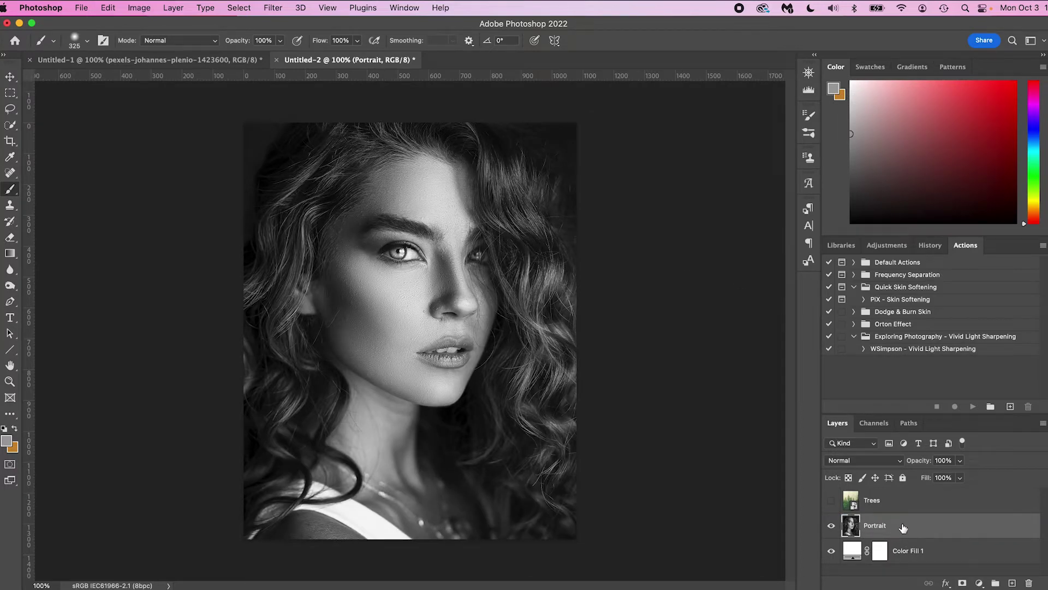
Select the woman on the Portrait layer and trim the uneven selection edges around her hair with the Lasso tool.
key("w")
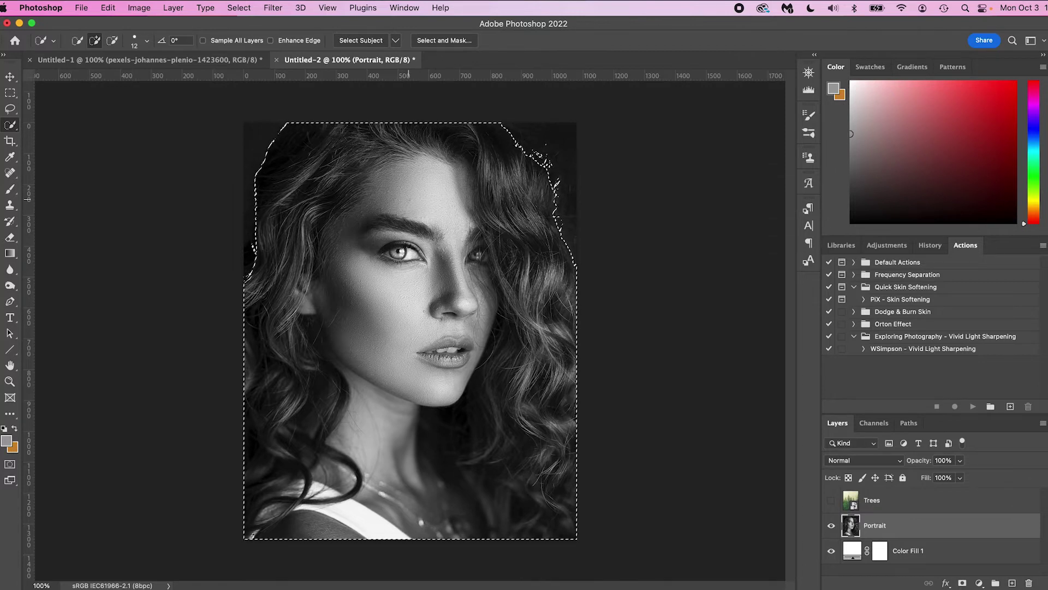
key("l")
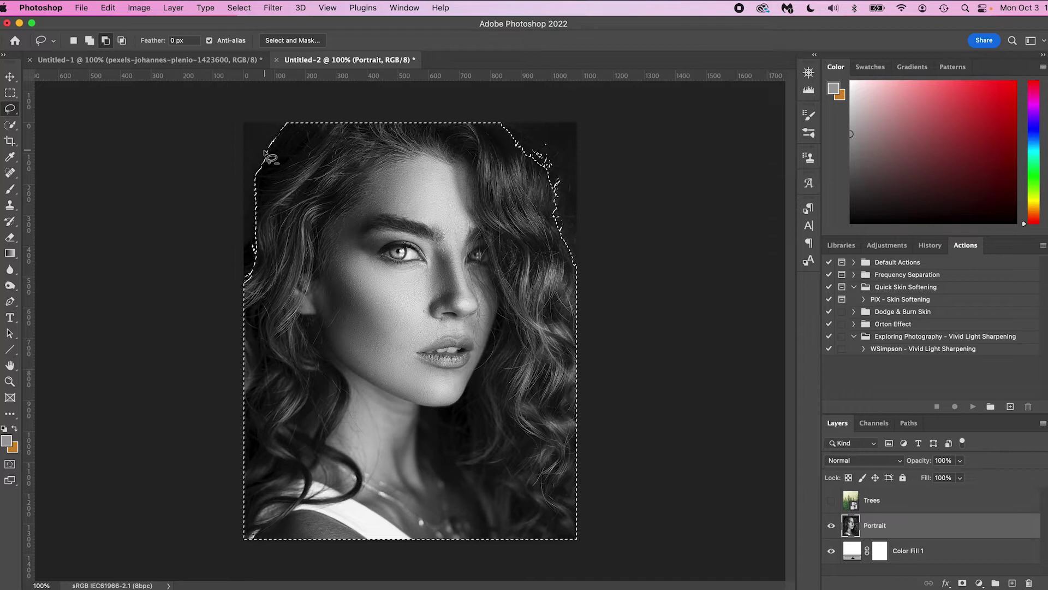
key("alt")
mouse_move(582, 268)
left_mouse_down()
mouse_move(512, 115)
mouse_move(583, 150)
mouse_move(618, 241)
left_mouse_up()
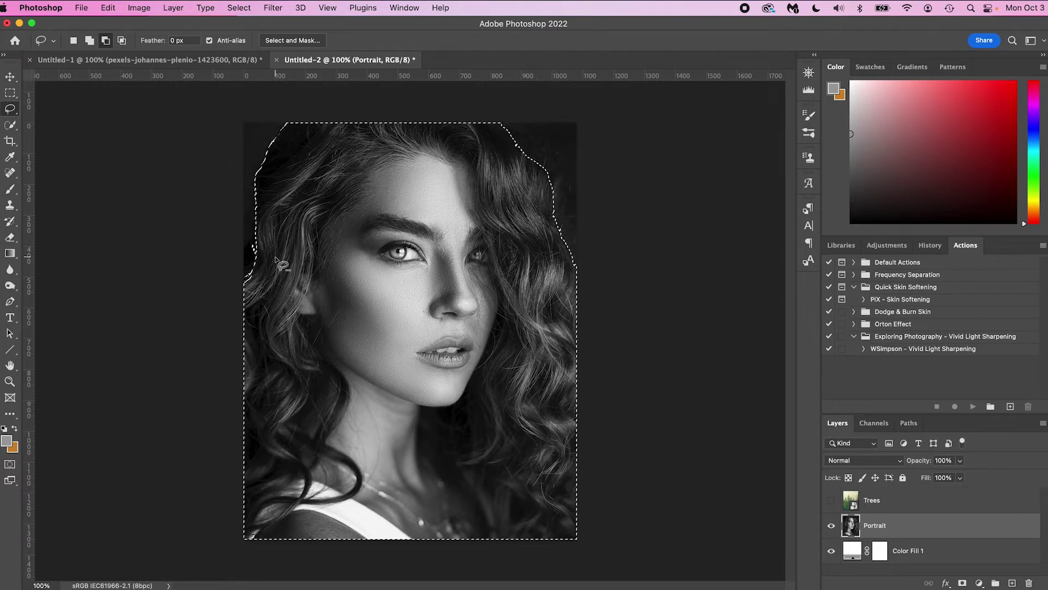
mouse_move(326, 113)
left_mouse_down()
mouse_move(266, 190)
mouse_move(251, 267)
mouse_move(235, 282)
mouse_move(224, 232)
mouse_move(249, 101)
left_mouse_up()
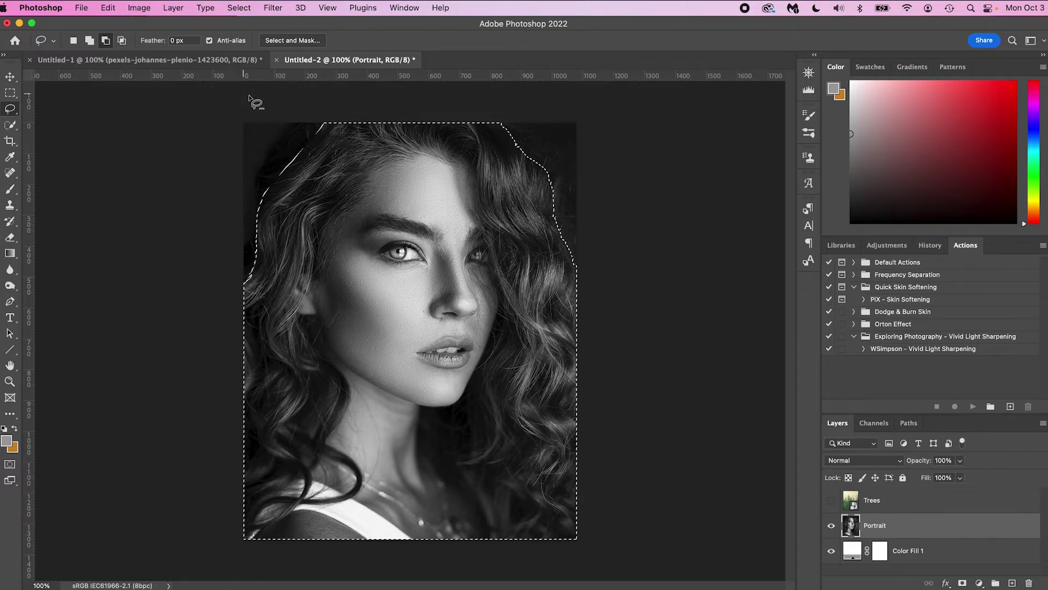
Mask the Portrait layer with the selection and paint black on the mask to smooth both sides of the hair outline.
left_click(963, 584)
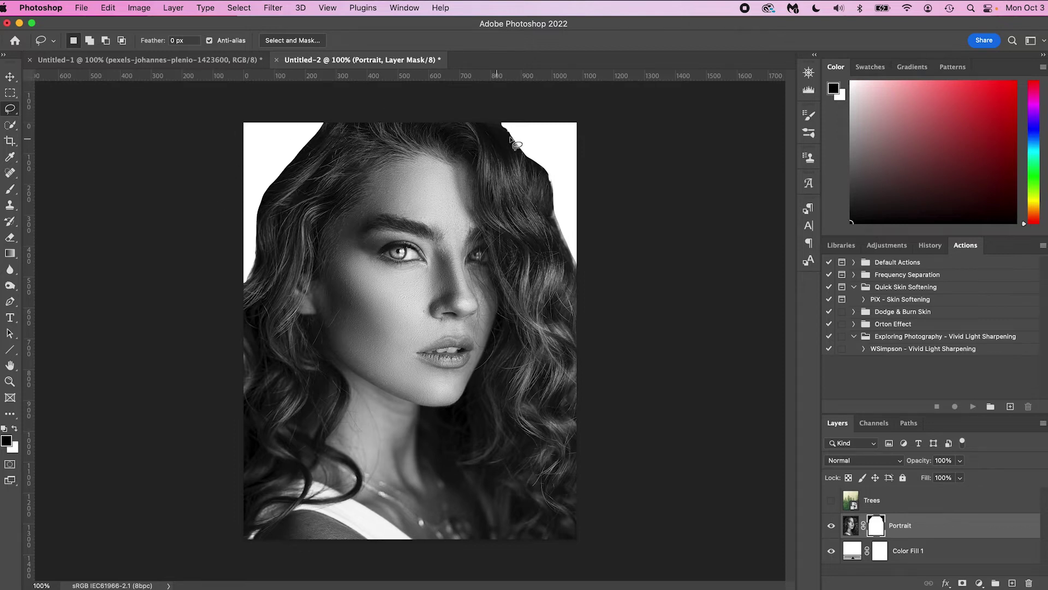
key("b")
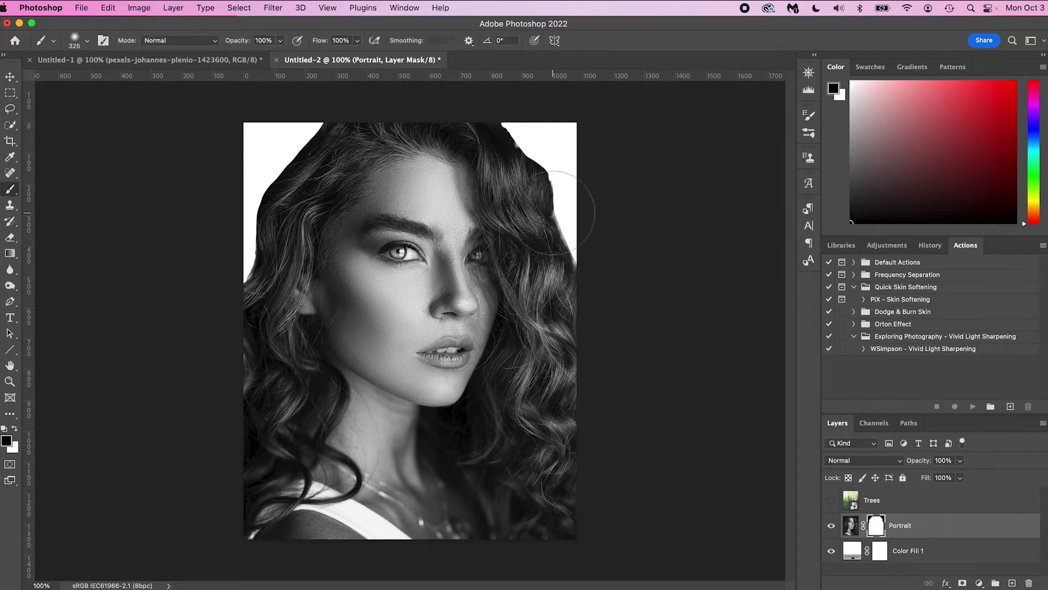
left_click_drag(540, 143, 464, 146)
mouse_move(546, 142)
left_mouse_down()
mouse_move(476, 103)
mouse_move(505, 114)
mouse_move(546, 160)
mouse_move(579, 213)
mouse_move(529, 146)
mouse_move(586, 271)
mouse_move(546, 170)
left_mouse_up()
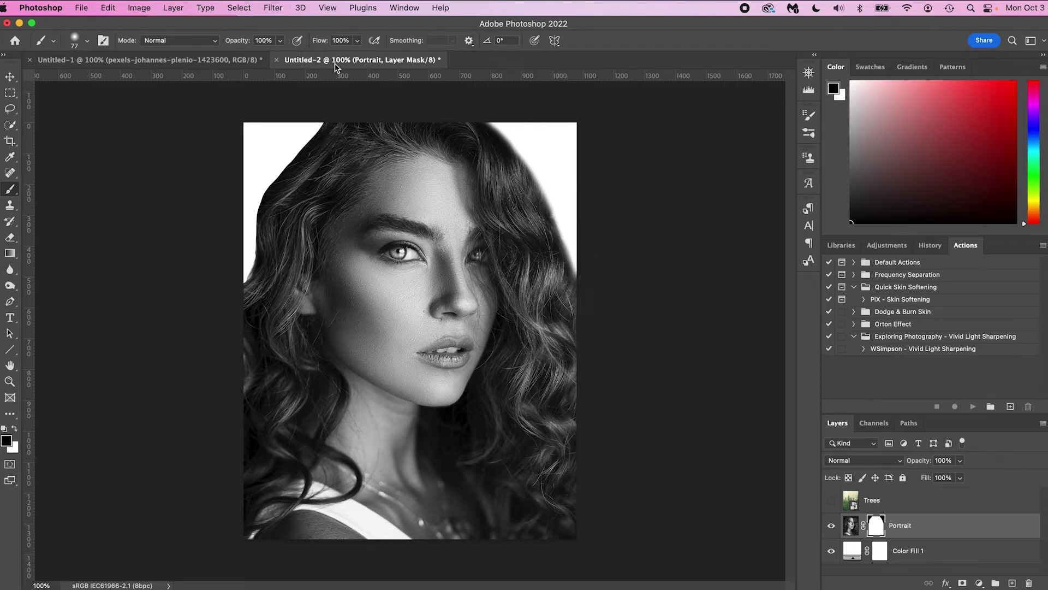
mouse_move(305, 108)
left_mouse_down()
mouse_move(265, 186)
mouse_move(233, 269)
mouse_move(251, 255)
mouse_move(282, 177)
mouse_move(257, 199)
mouse_move(220, 285)
mouse_move(250, 250)
mouse_move(279, 149)
left_mouse_up()
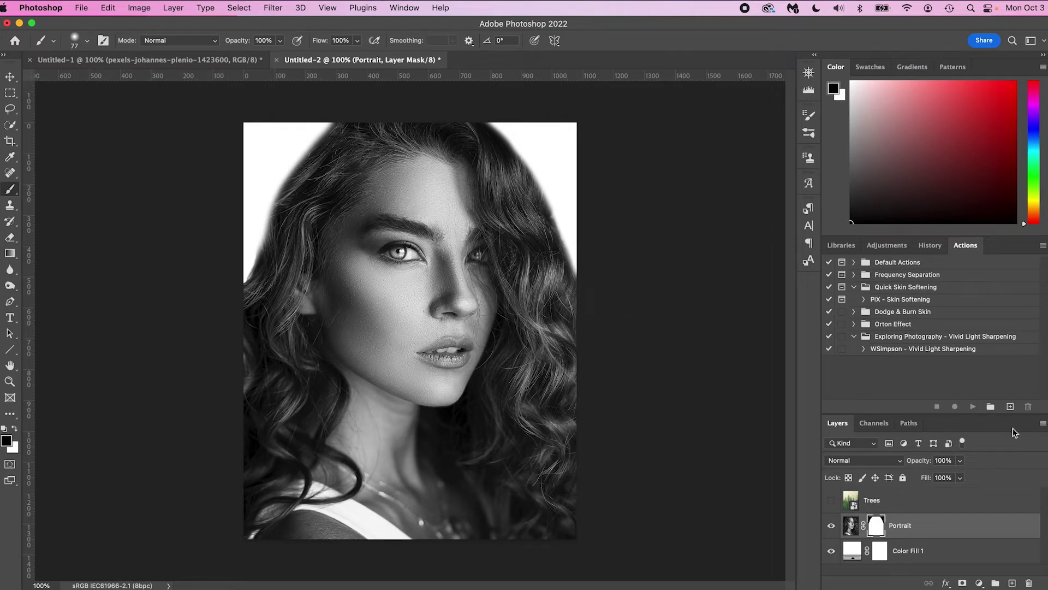
Show the Trees layer again and set its blend mode to Screen.
left_click(887, 503)
left_click(831, 501)
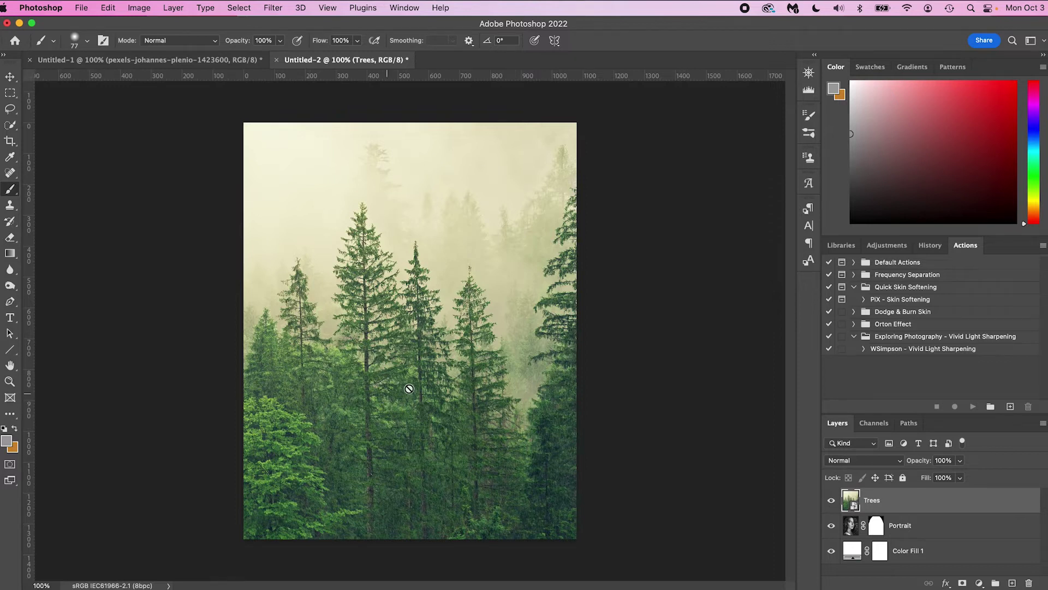
left_click(854, 461)
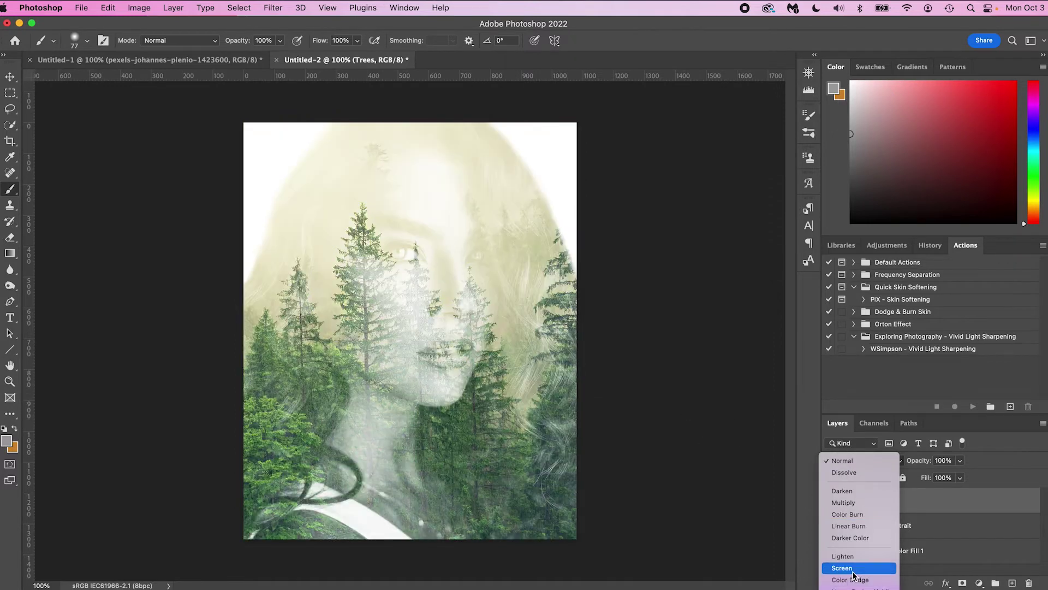
left_click(853, 571)
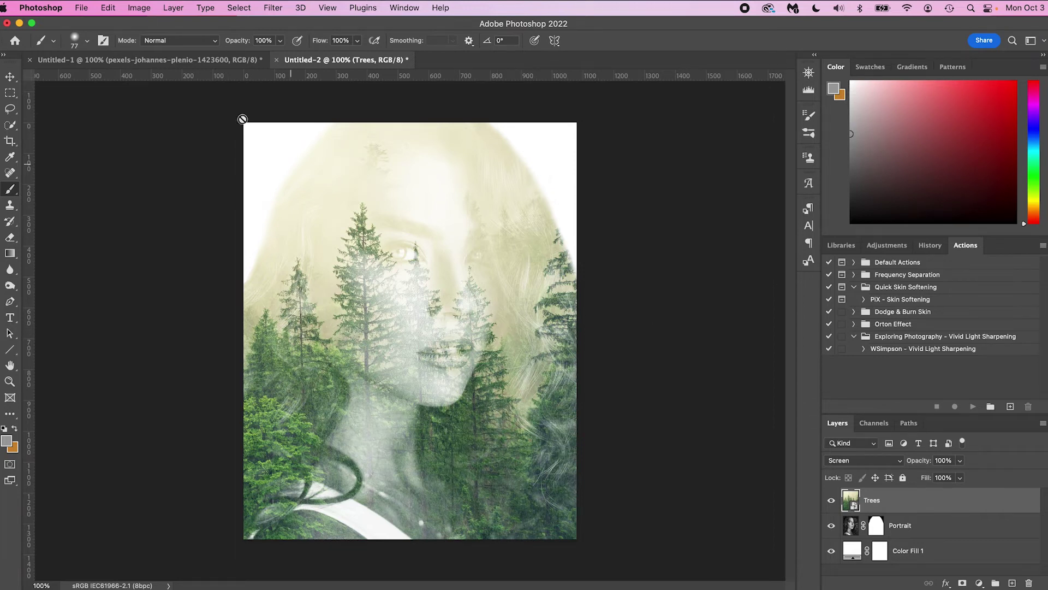
Start a Hue/Saturation adjustment on the Trees layer and set the Yellows saturation to -100.
left_click(153, 7)
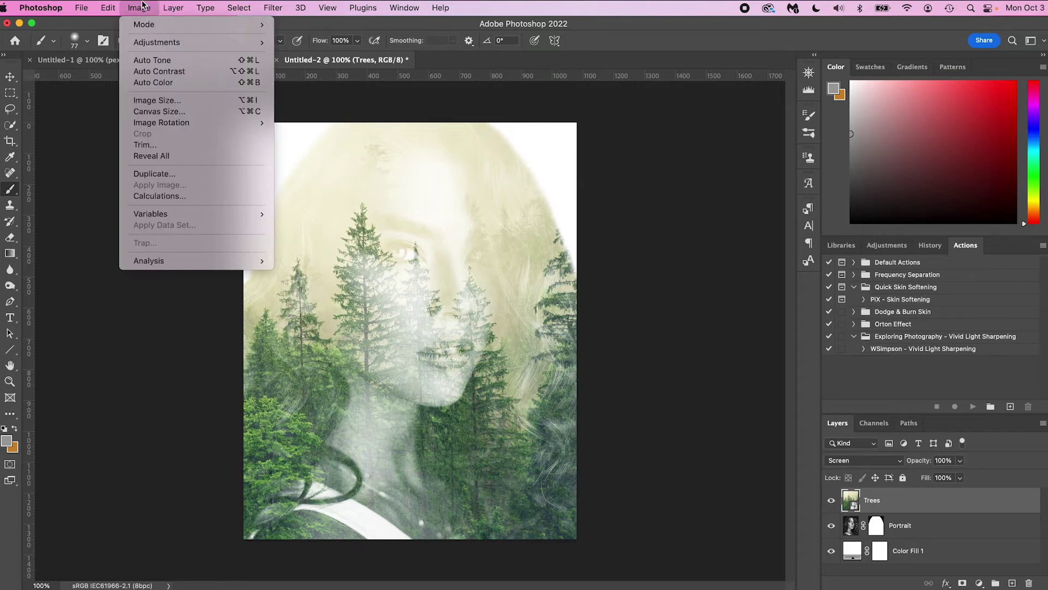
mouse_move(166, 45)
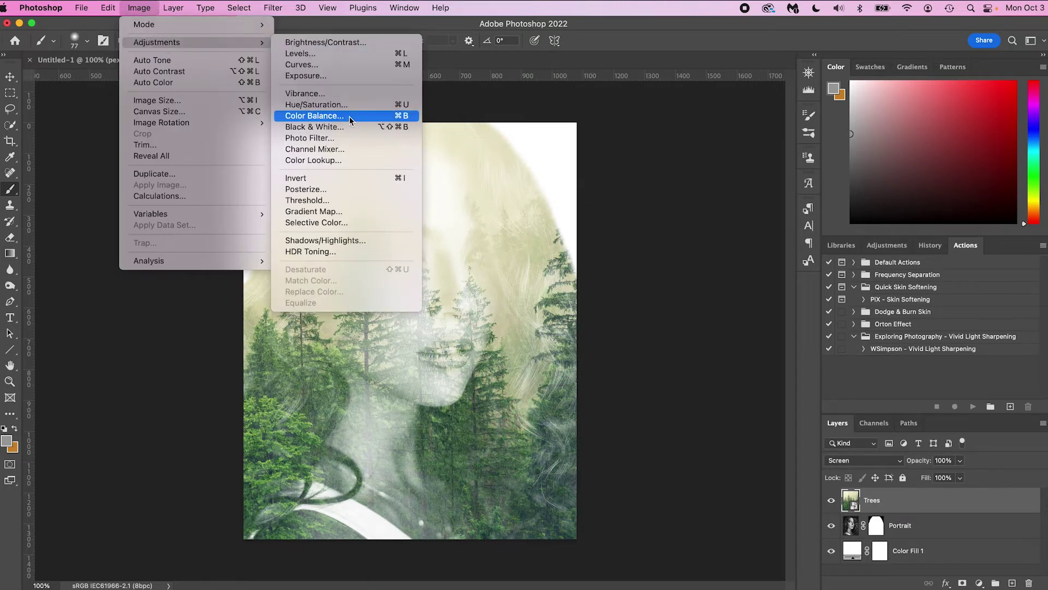
left_click(334, 105)
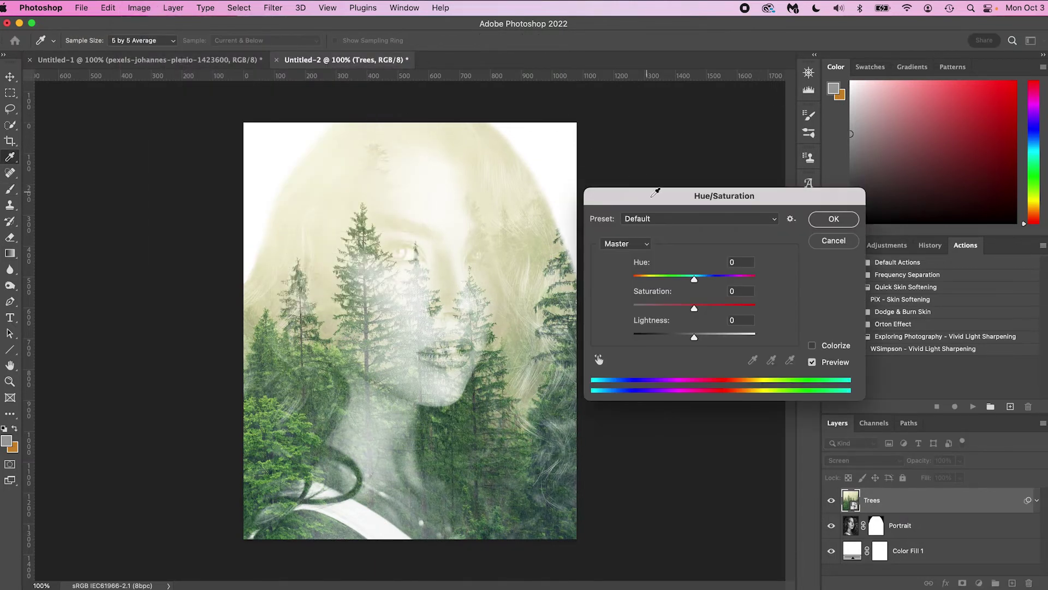
left_click_drag(656, 191, 690, 177)
left_click(660, 231)
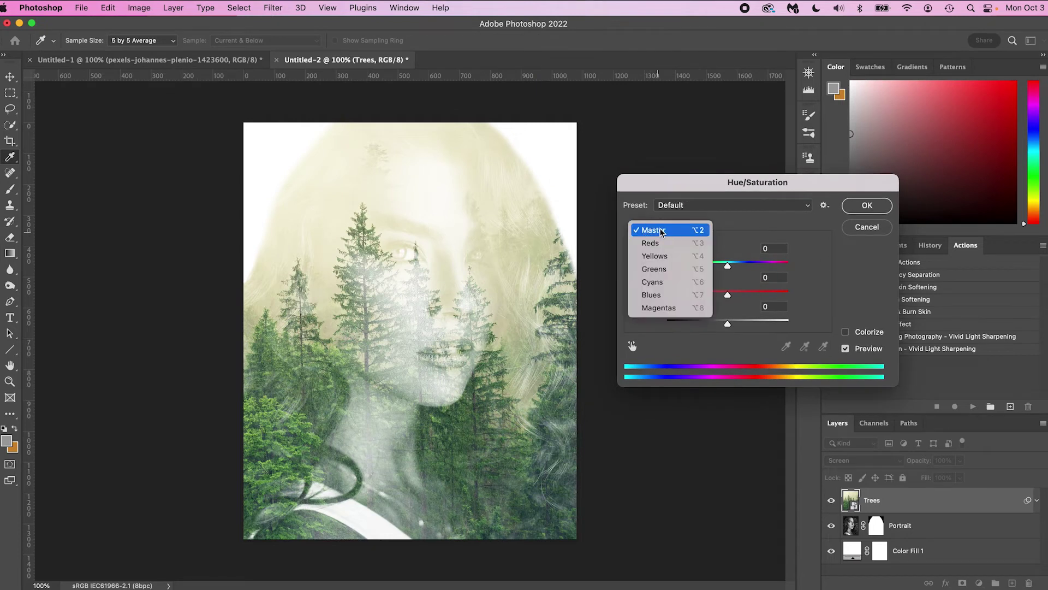
left_click(654, 255)
left_click_drag(728, 295, 662, 296)
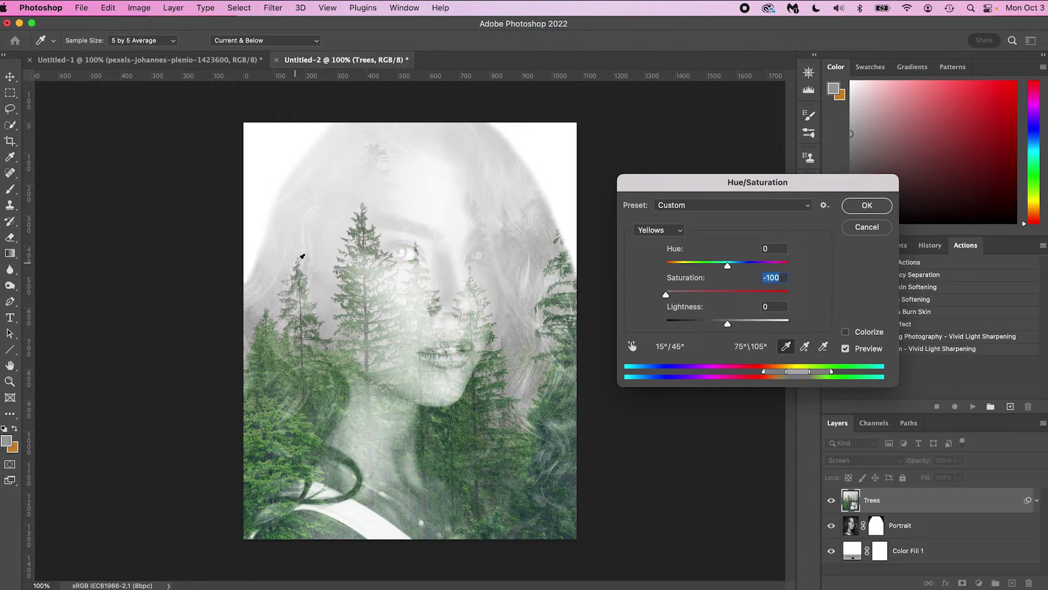
Set the Greens saturation to -40 and lightness to -11, and apply the Hue/Saturation adjustment.
left_click(664, 232)
left_click(664, 244)
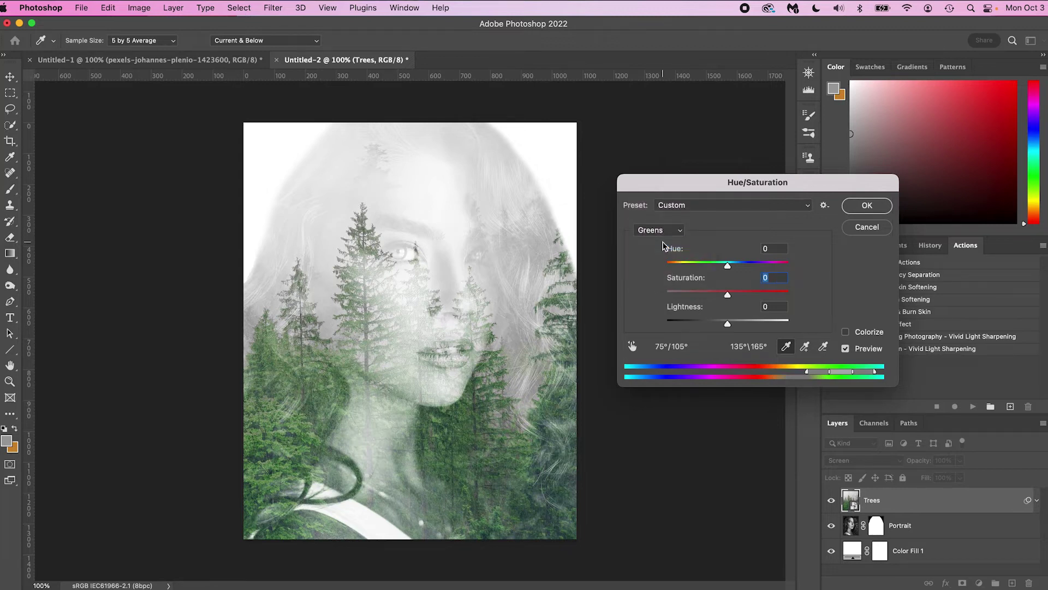
left_click_drag(728, 298, 702, 298)
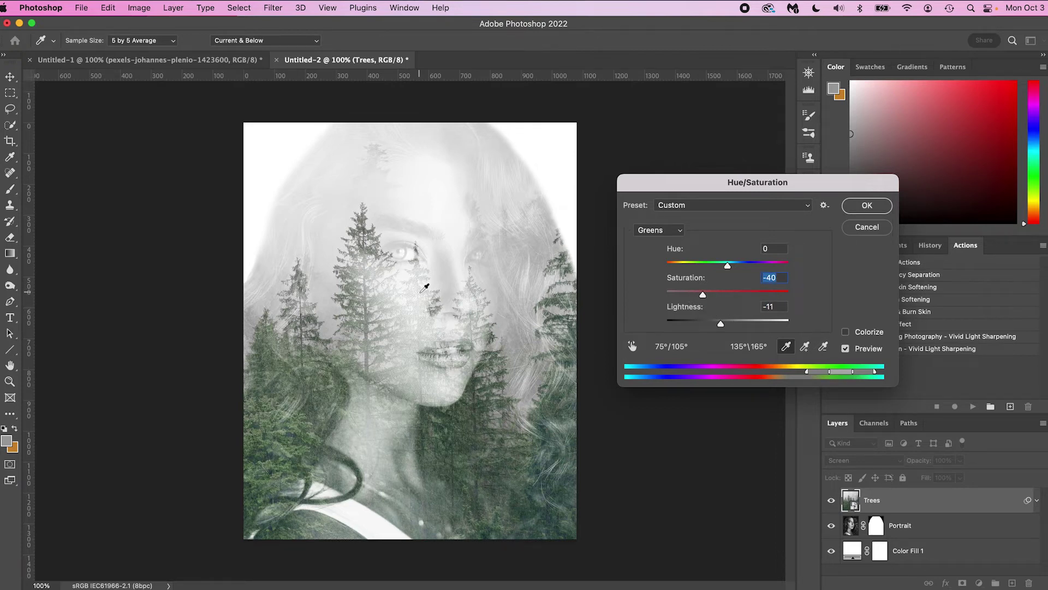
left_click(869, 207)
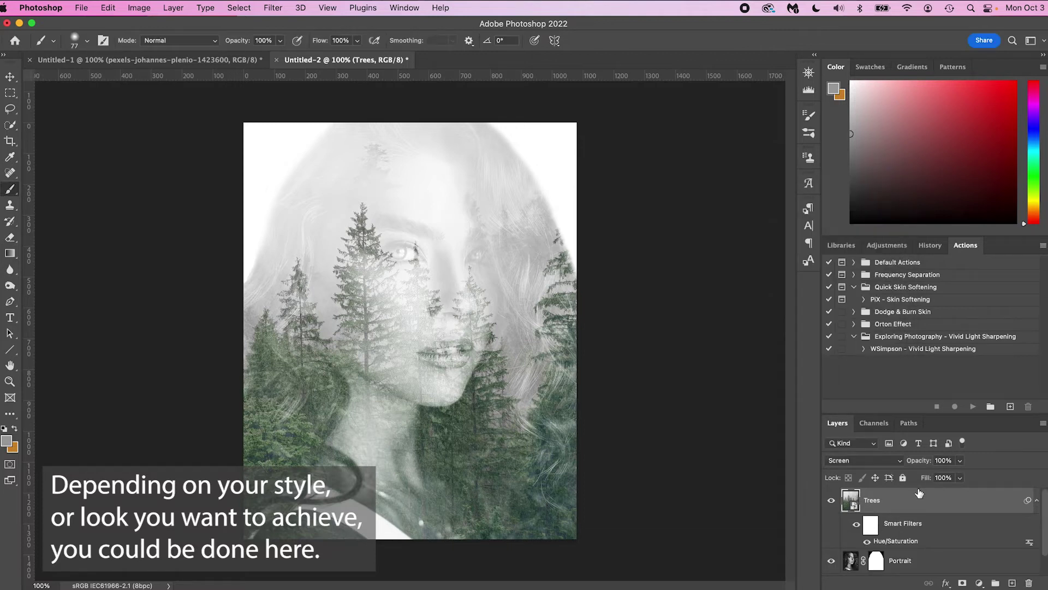
Rasterize the Trees layer together with its Hue/Saturation smart filter.
right_click(888, 498)
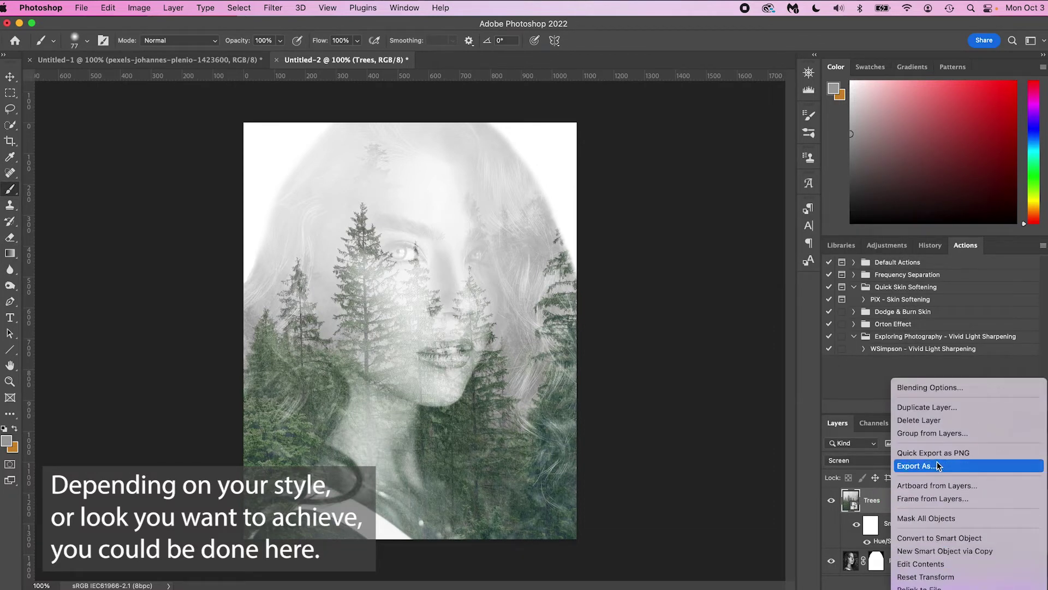
scroll(937, 571, "down", 5)
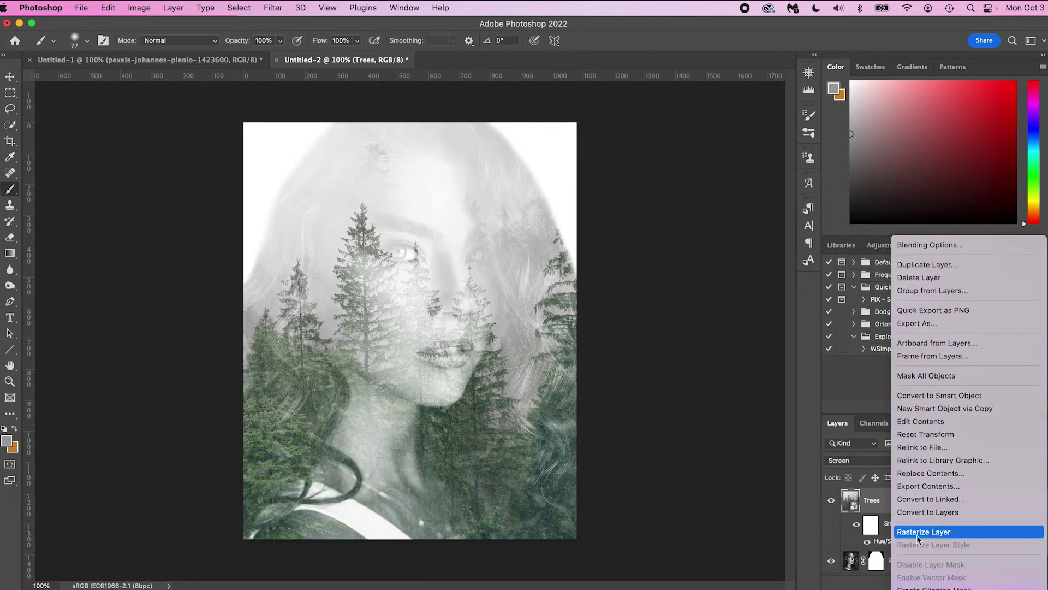
left_click(930, 534)
Duplicate the masked Portrait layer.
left_click(855, 527)
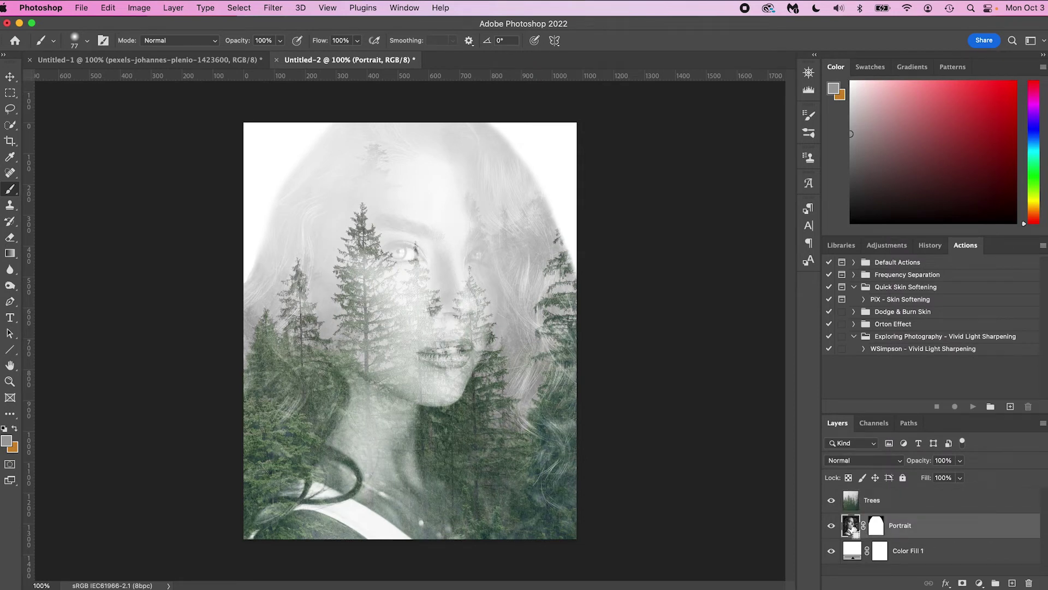
key("super+j")
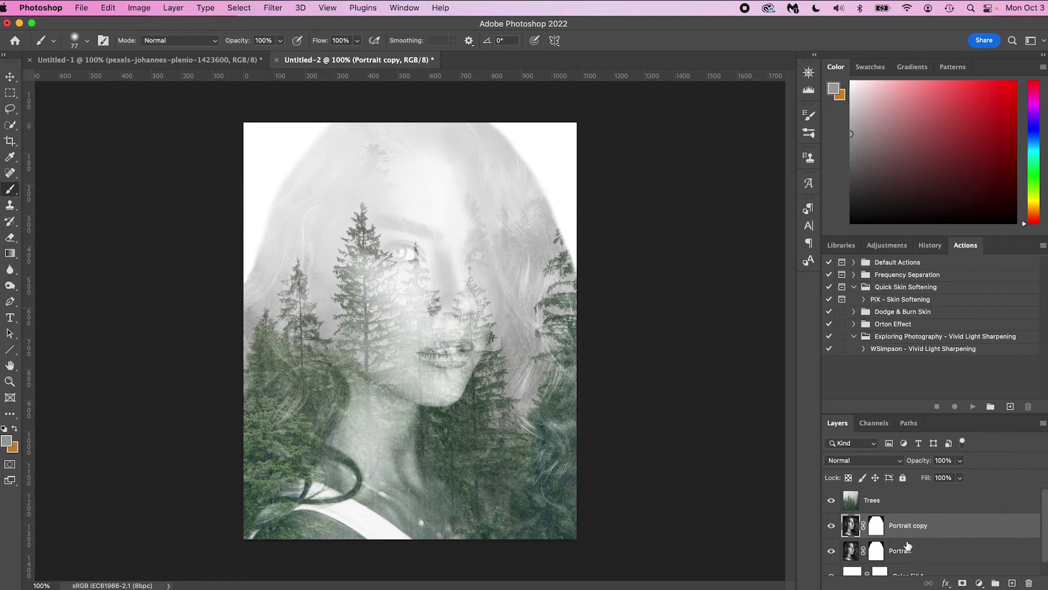
Move Portrait copy above the Trees layer and paint its mask black over the whole portrait at 50% brush opacity.
left_click_drag(848, 532, 846, 495)
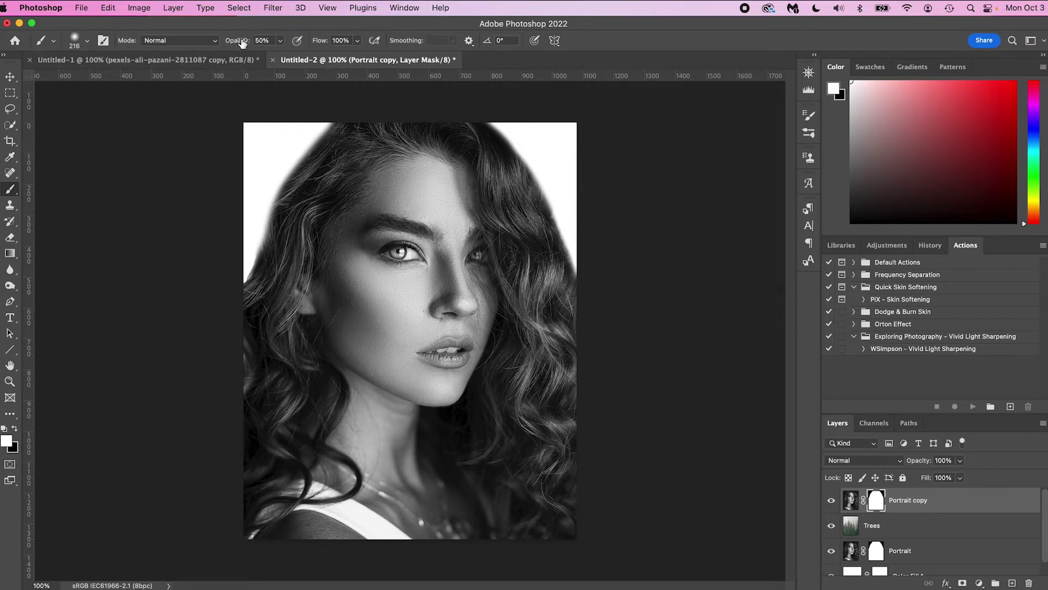
key("x")
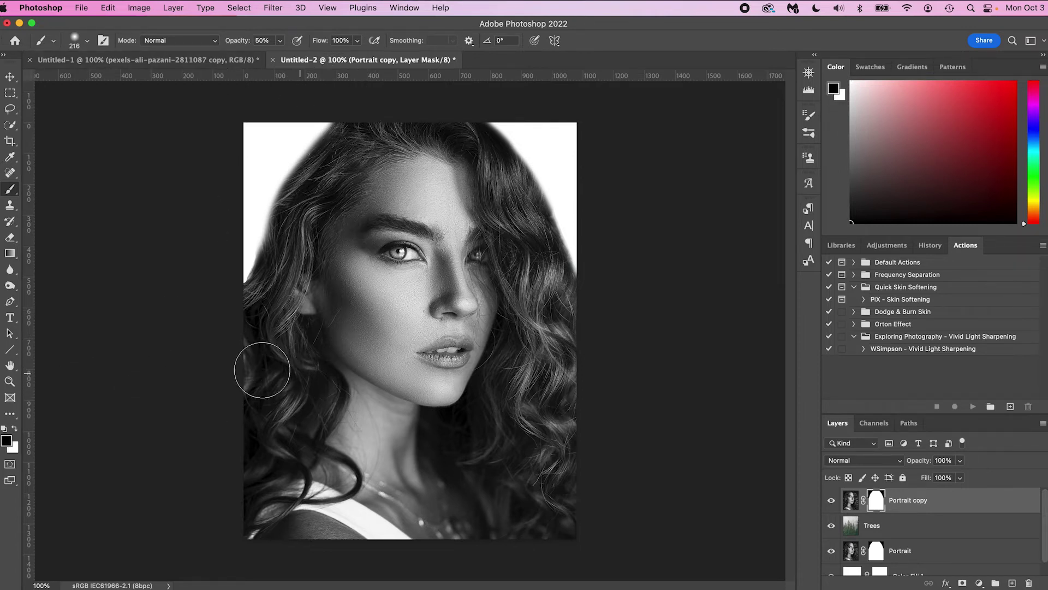
left_click_drag(400, 194, 431, 195)
mouse_move(350, 262)
left_mouse_down()
mouse_move(302, 369)
mouse_move(311, 295)
mouse_move(365, 394)
mouse_move(309, 559)
mouse_move(423, 519)
mouse_move(493, 515)
mouse_move(500, 441)
mouse_move(470, 393)
mouse_move(448, 284)
mouse_move(516, 303)
mouse_move(474, 213)
mouse_move(425, 185)
mouse_move(344, 191)
mouse_move(418, 144)
mouse_move(573, 317)
mouse_move(480, 140)
mouse_move(246, 328)
left_mouse_up()
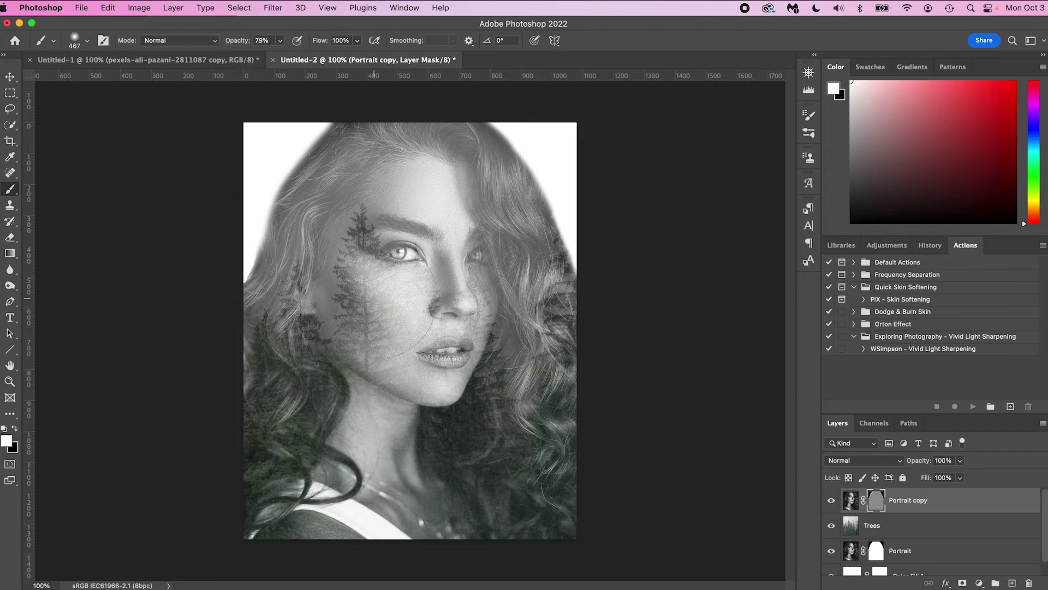
Paint white on the Portrait copy mask at 79% brush opacity over the fully visible eye, its eyebrow, the nose and the lips.
mouse_move(350, 237)
left_mouse_down("ctrl+alt")
mouse_move(398, 229)
mouse_move(401, 253)
left_mouse_up("ctrl+alt")
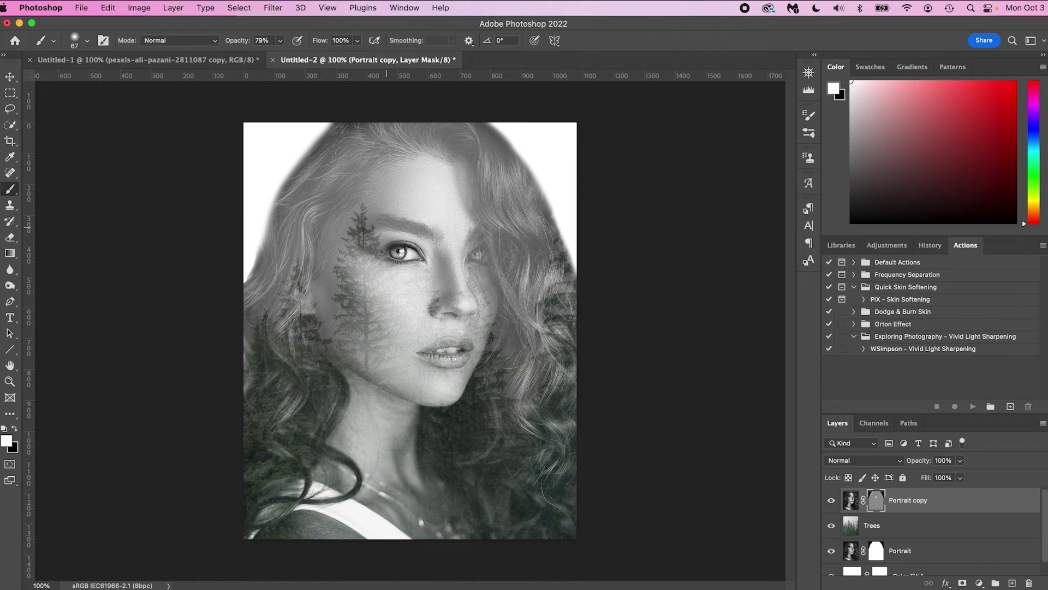
mouse_move(399, 224)
left_mouse_down()
mouse_move(470, 250)
mouse_move(453, 289)
mouse_move(459, 311)
left_mouse_up()
mouse_move(432, 355)
left_mouse_down()
mouse_move(465, 355)
mouse_move(441, 351)
left_mouse_up()
left_click_drag(474, 255, 453, 255, "ctrl+alt")
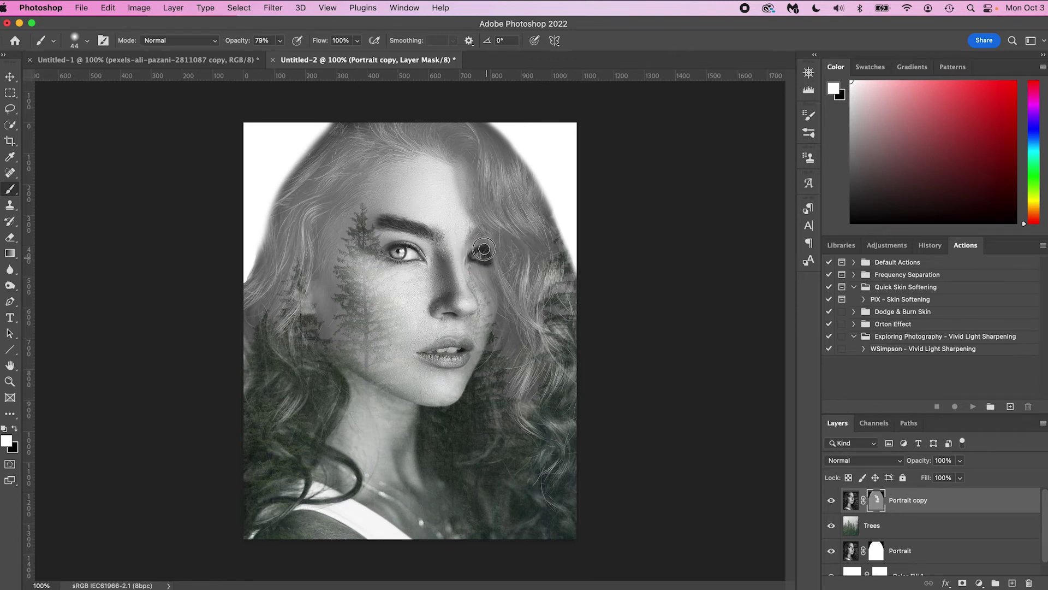
key("super+z")
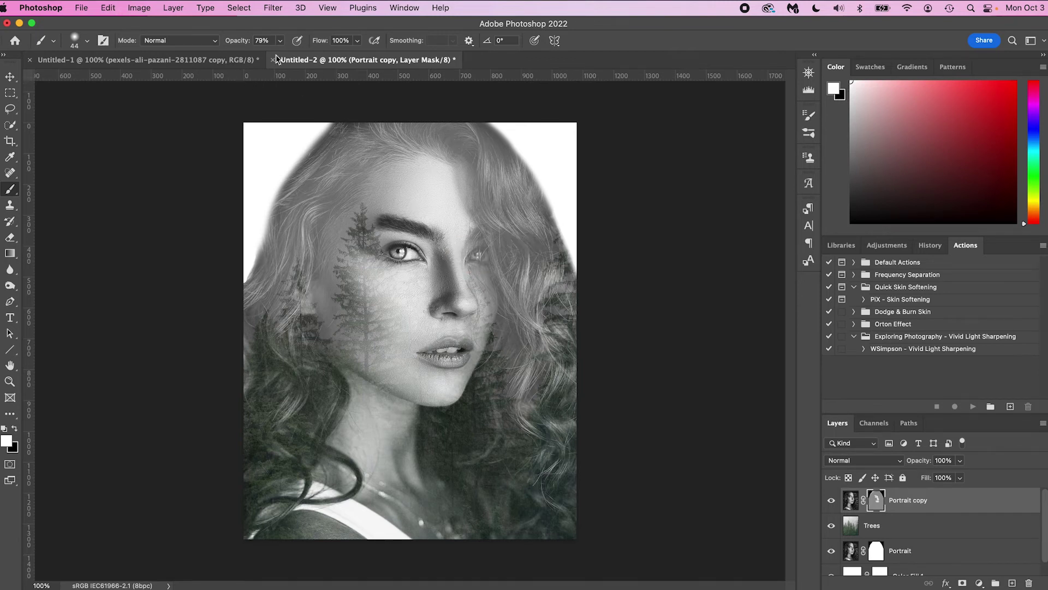
Set the brush opacity to 41% and paint white over the partly hair-covered eye on the Portrait copy mask with a 100 px brush.
left_click_drag(235, 43, 211, 46)
key("bracketright")
key("bracketright")
key("bracketright")
key("bracketright")
key("bracketright")
key("bracketright")
mouse_move(470, 246)
left_mouse_down()
mouse_move(499, 267)
mouse_move(479, 238)
mouse_move(479, 251)
mouse_move(495, 228)
left_mouse_up()
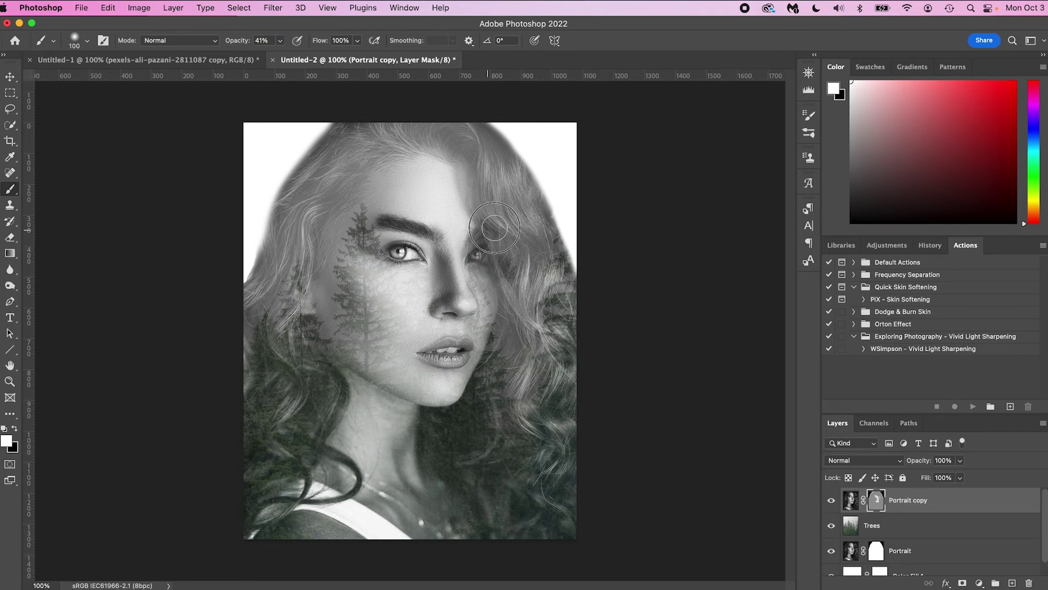
Enlarge the brush to about 277 px and paint white on the mask over the hair on the right side of the portrait.
key("bracketright")
key("bracketright")
key("bracketright")
key("bracketright")
key("bracketright")
key("bracketright")
mouse_move(543, 269)
left_mouse_down()
mouse_move(534, 182)
mouse_move(468, 140)
mouse_move(542, 350)
mouse_move(599, 431)
left_mouse_up()
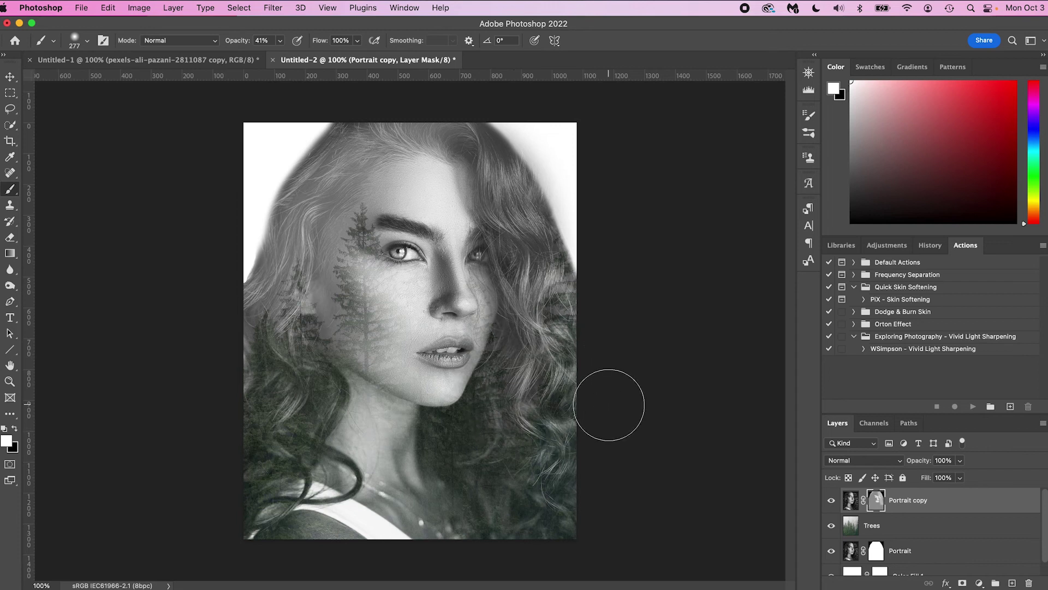
Paint white on the mask over the top and left side of the hair, the face edge and the neck with a roughly 200 px brush.
mouse_move(395, 145)
left_mouse_down()
mouse_move(459, 148)
mouse_move(432, 132)
mouse_move(355, 158)
mouse_move(297, 225)
mouse_move(224, 360)
left_mouse_up()
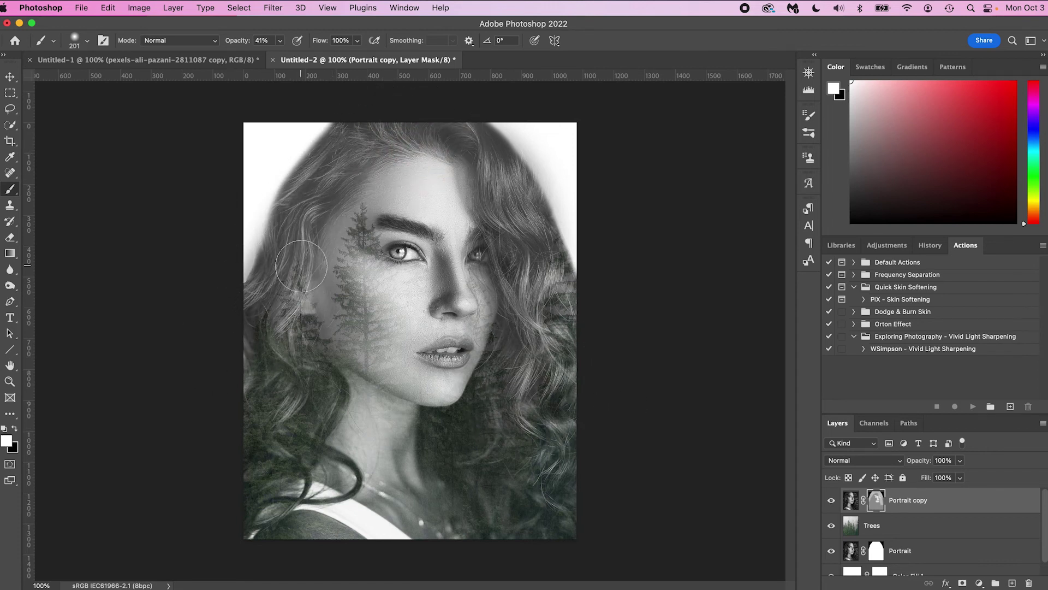
mouse_move(306, 256)
left_mouse_down()
mouse_move(304, 233)
mouse_move(308, 258)
mouse_move(374, 152)
mouse_move(413, 232)
left_mouse_up()
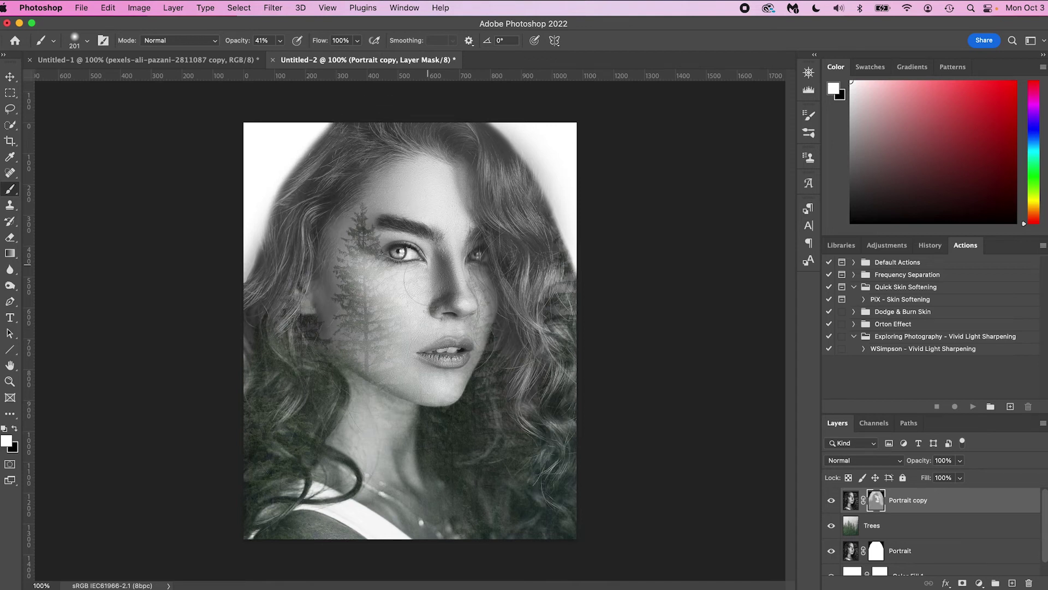
left_click_drag(375, 430, 333, 423)
left_click_drag(352, 389, 376, 385)
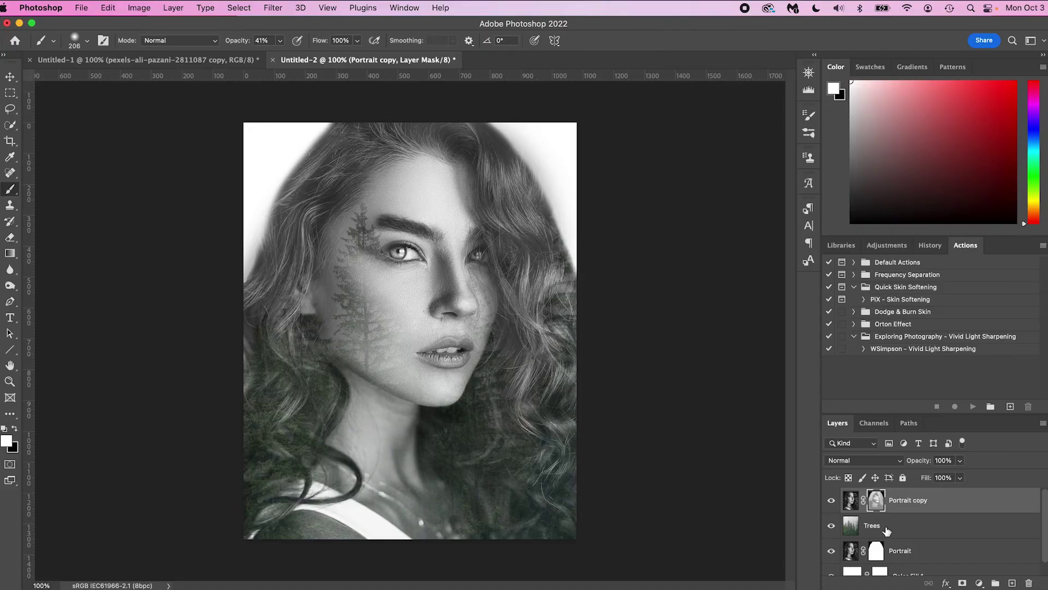
Apply a Curves adjustment to the Trees layer with points at input 72, output 51 and input 156, output 170.
left_click(906, 534)
left_click(139, 7)
mouse_move(164, 39)
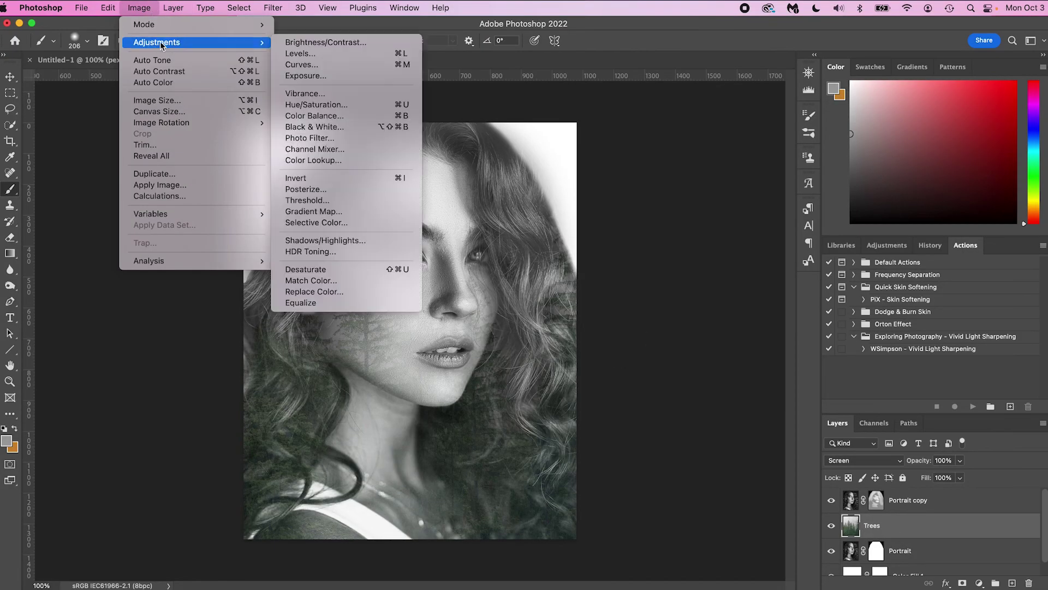
left_click(347, 63)
left_click_drag(786, 286, 789, 296)
left_click_drag(864, 214, 838, 220)
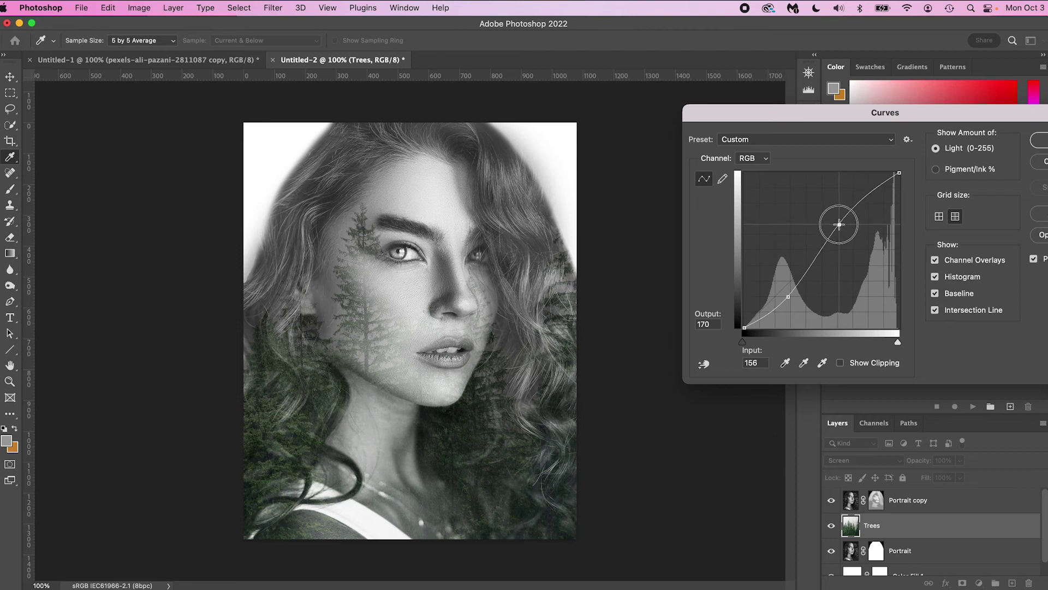
left_click(786, 296)
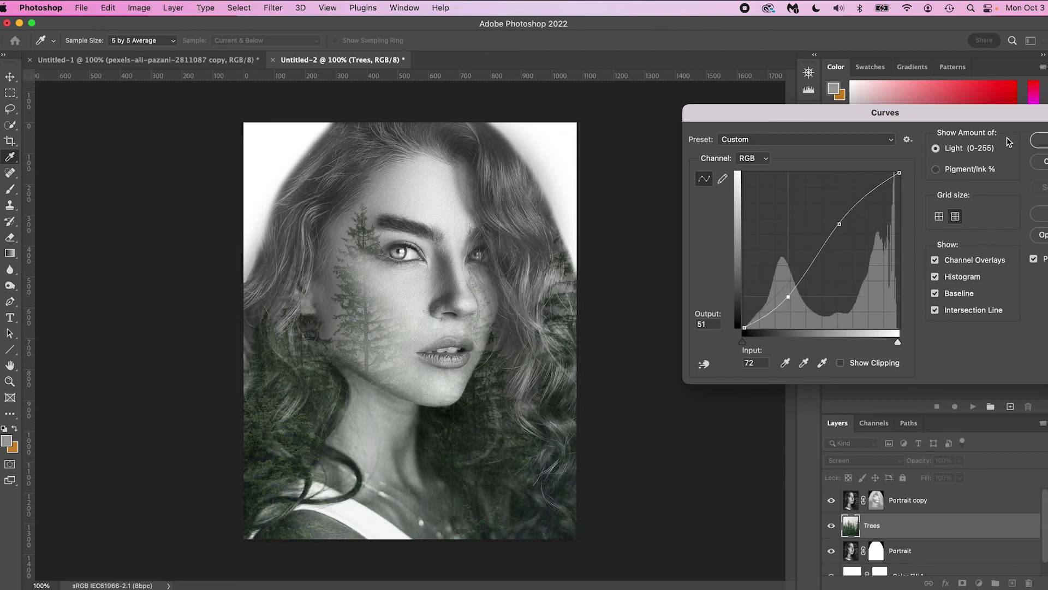
left_click(1041, 142)
Enlarge the Trees layer with Free Transform and reposition it slightly up and to the right over the portrait.
key("ctrl+t")
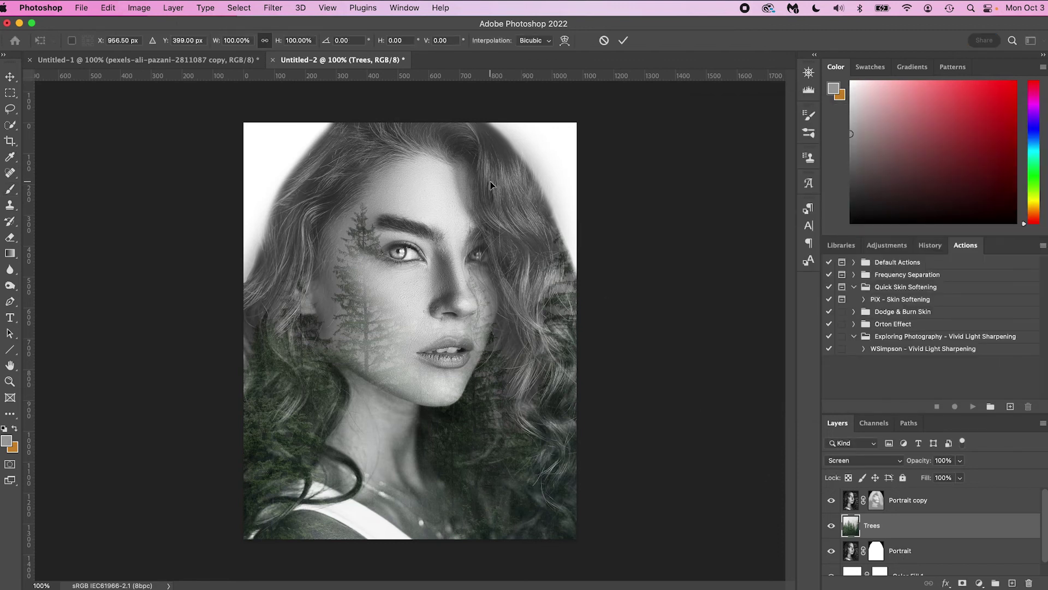
key("ctrl+minus")
left_click_drag(481, 119, 480, 93)
left_click_drag(446, 281, 461, 273)
key("Return")
key("b")
key("super+equal")
key("super+equal")
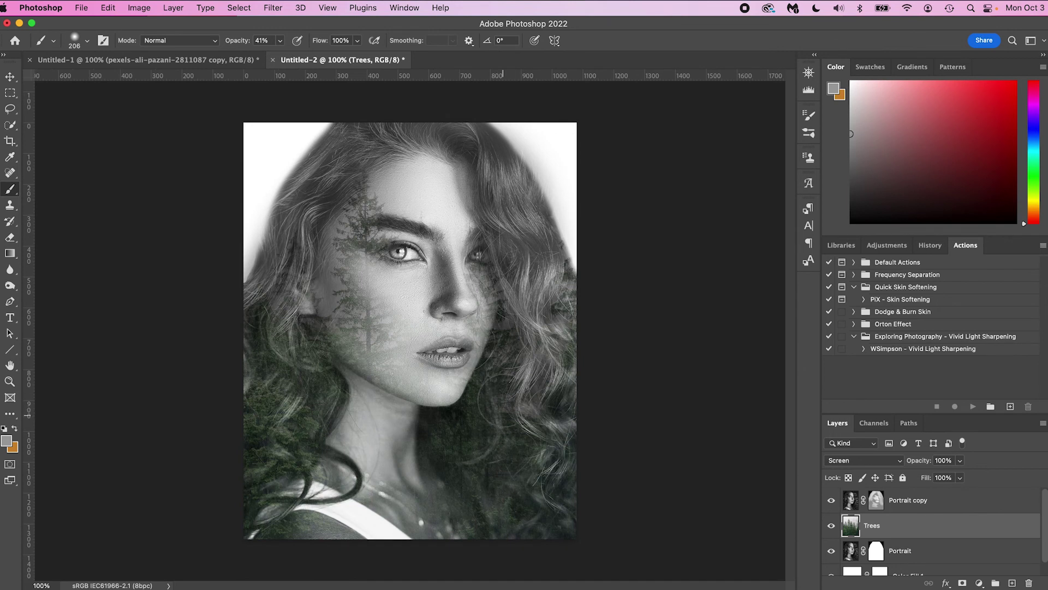
Reset the colours to default black and white, set the brush opacity to 24%, and undo the accidental Portrait copy duplicate.
left_click(885, 494)
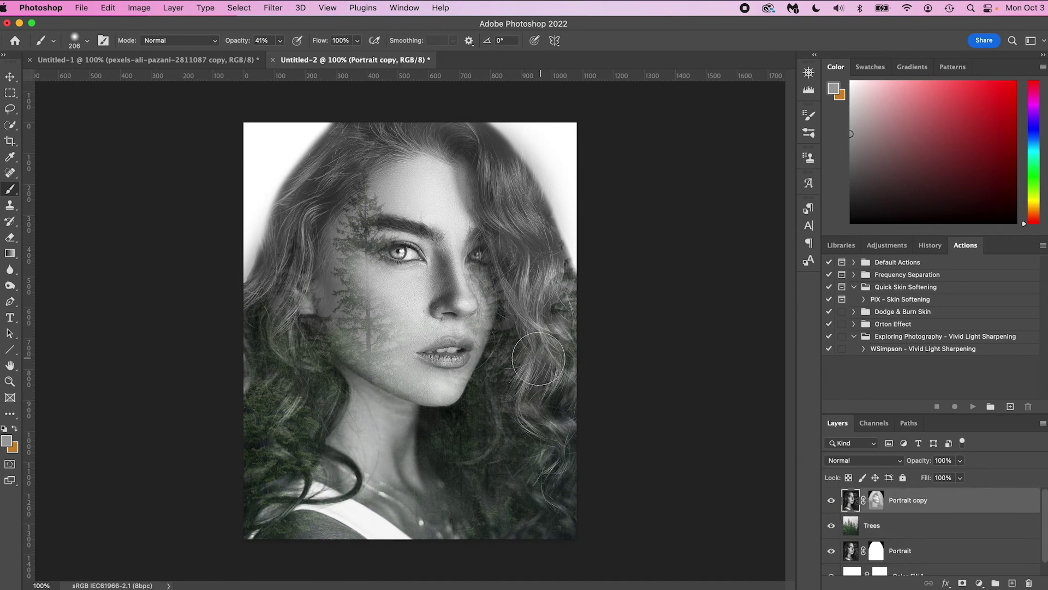
key("x")
key("d")
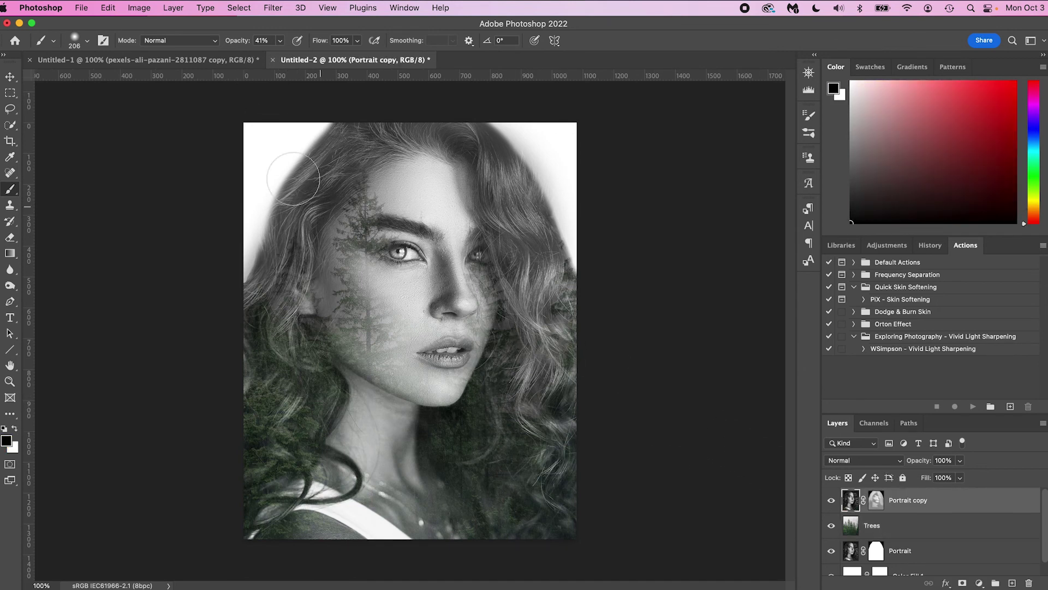
type("24")
key("Return")
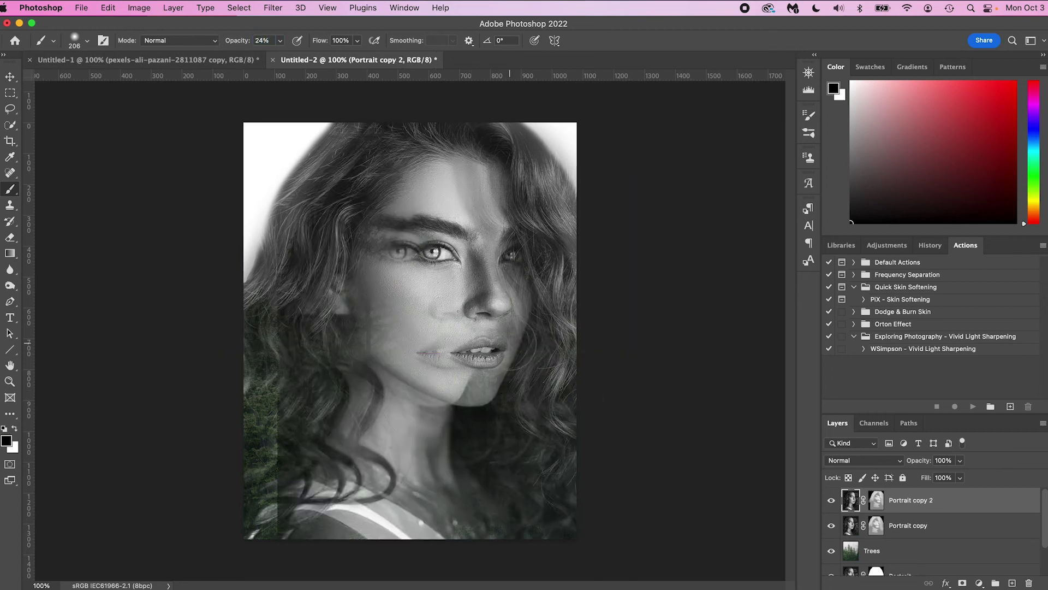
key("ctrl+z")
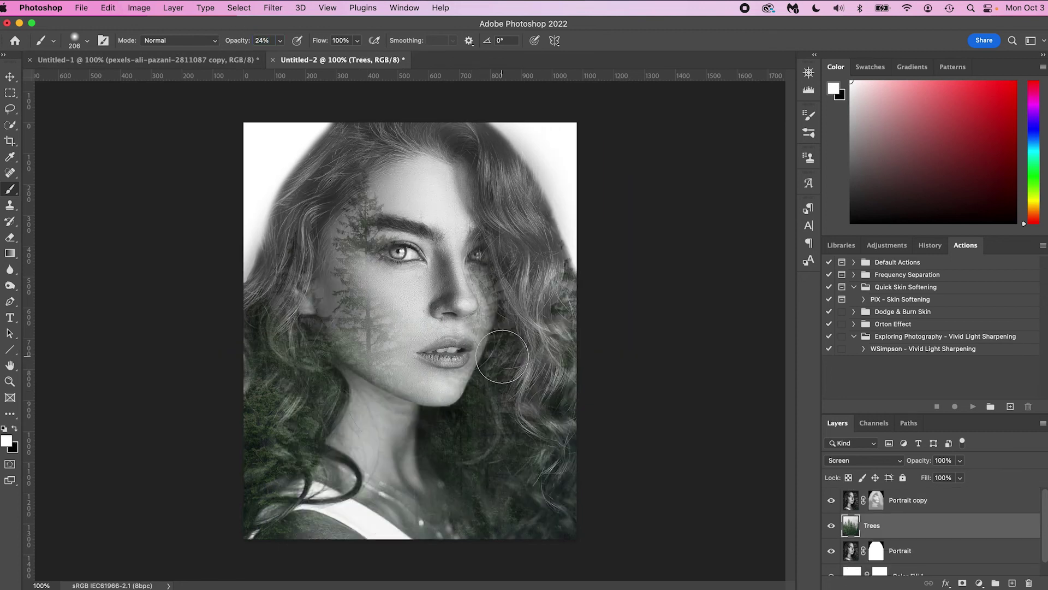
Paint black on the Trees layer over the hair to the right of the chin and neck with a 322 px brush at 24% opacity.
left_click_drag(486, 371, 505, 374)
key("x")
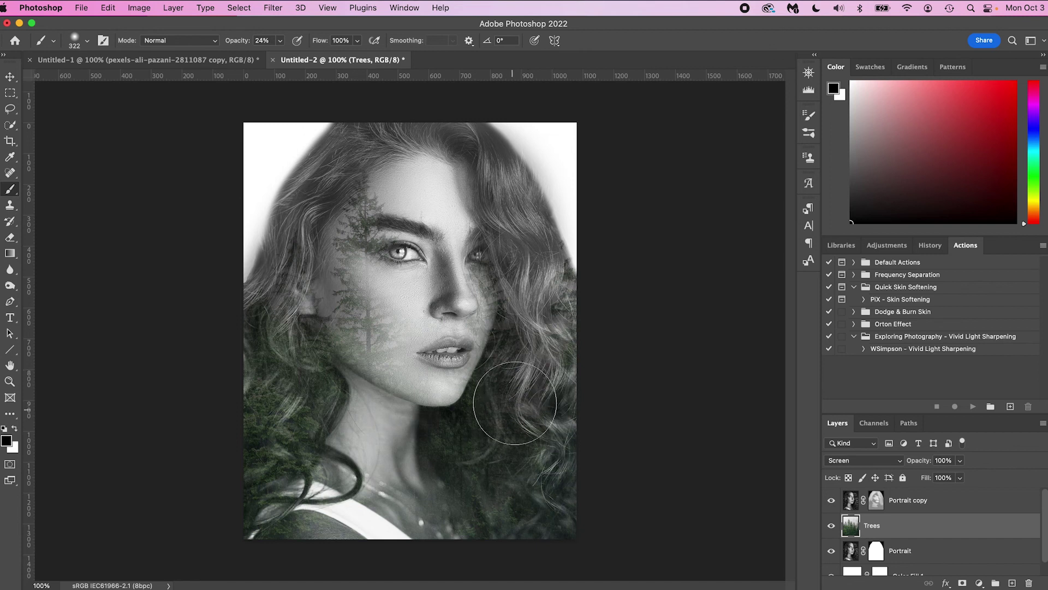
mouse_move(501, 416)
left_mouse_down()
mouse_move(459, 456)
mouse_move(516, 431)
mouse_move(500, 520)
mouse_move(531, 475)
mouse_move(589, 466)
mouse_move(561, 371)
mouse_move(556, 336)
mouse_move(567, 310)
mouse_move(525, 289)
left_mouse_up()
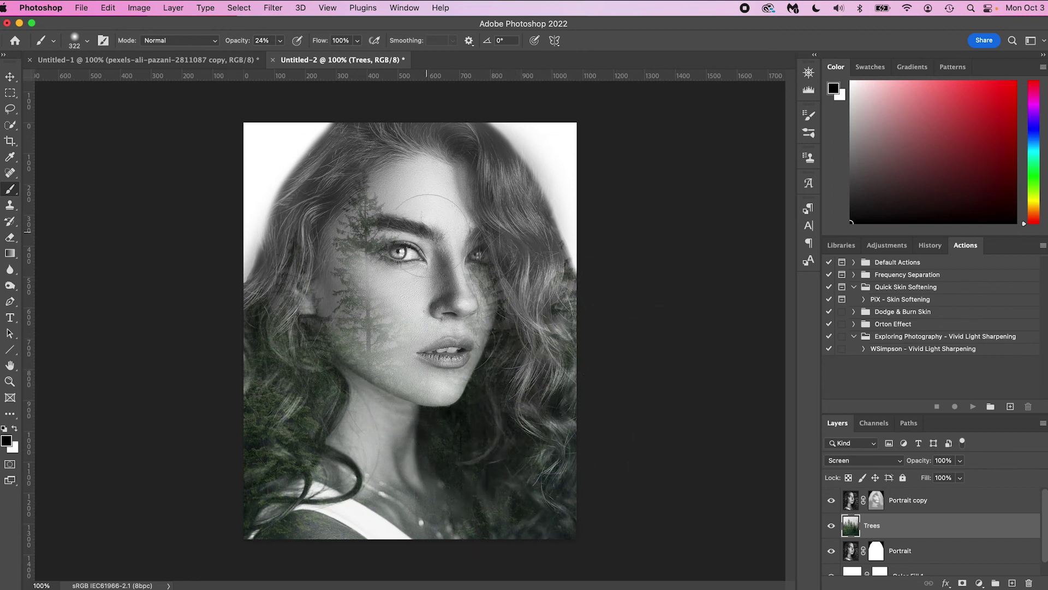